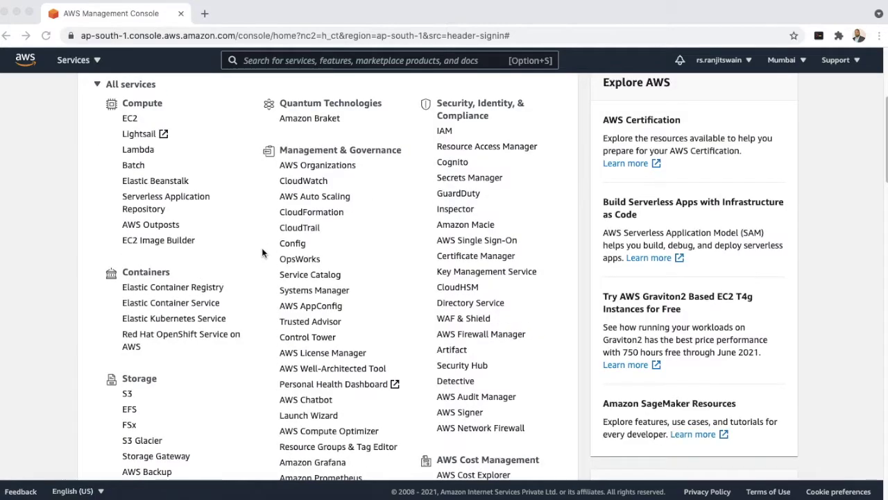
scroll(263, 252, down, 10)
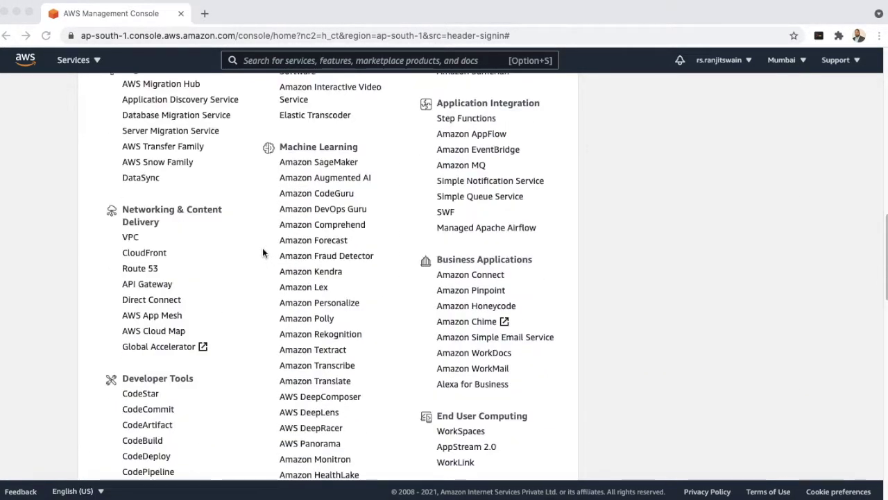
Open the IAM service from the All services list
scroll(263, 252, up, 20)
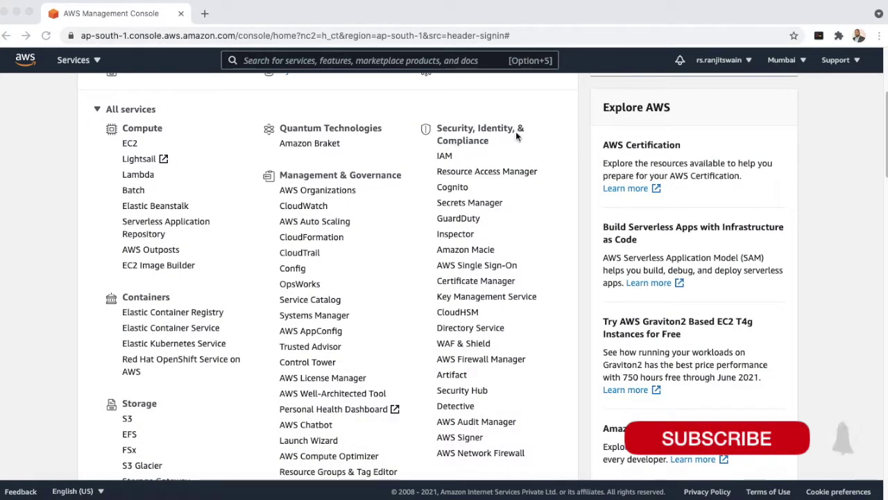
click(470, 151)
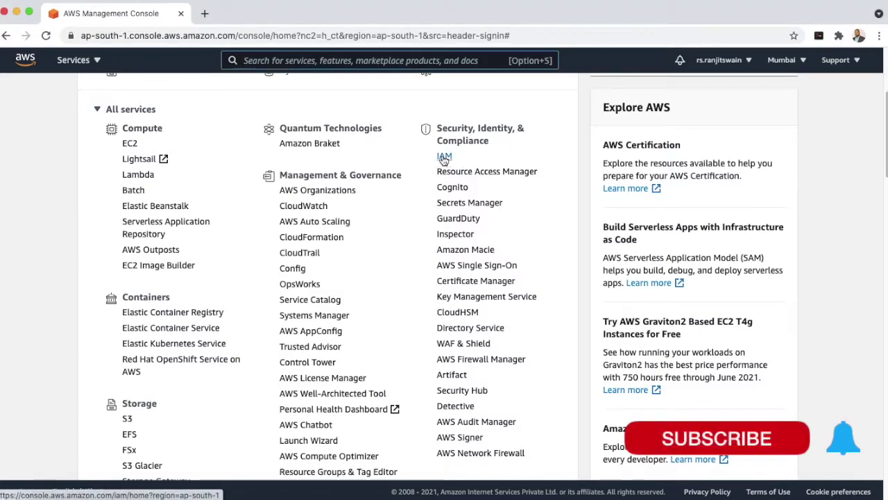
click(444, 158)
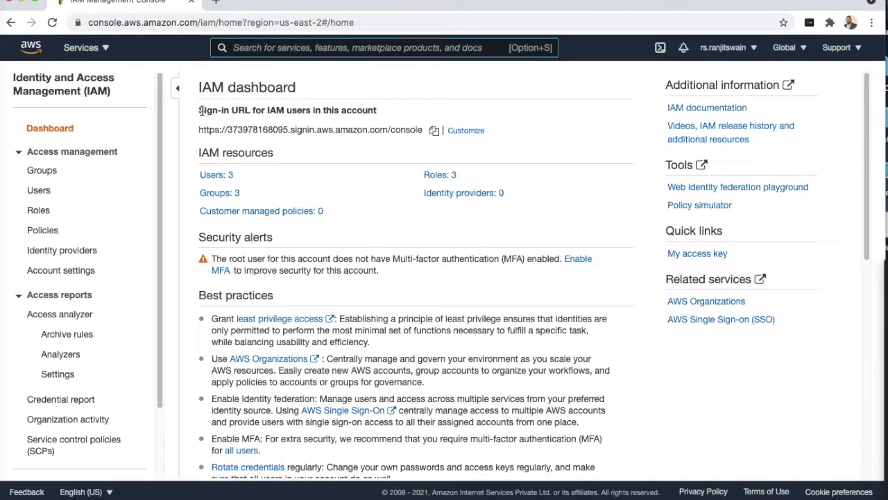
Point out the IAM users' sign-in URL and confirm it contains the account number
drag(200, 111, 378, 113)
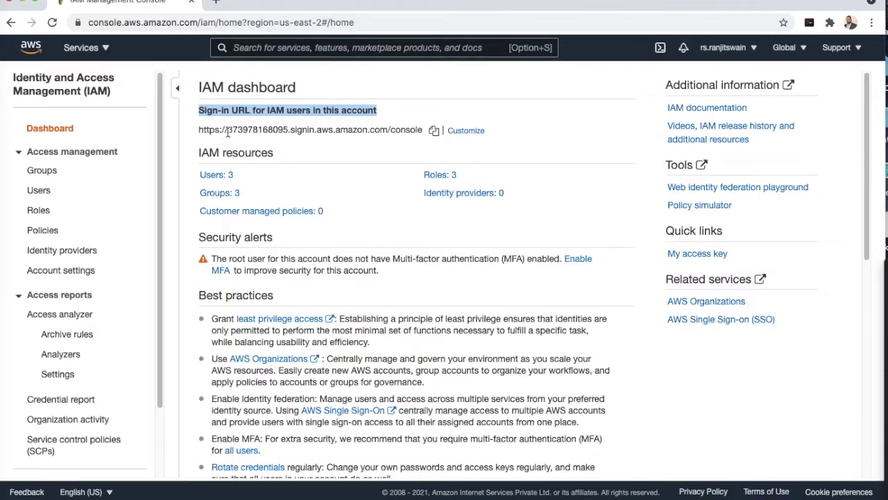
drag(200, 131, 422, 131)
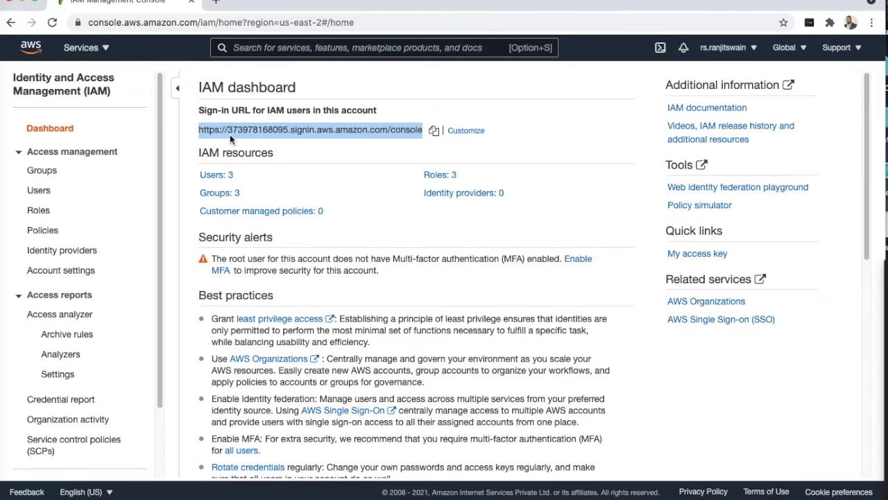
click(755, 50)
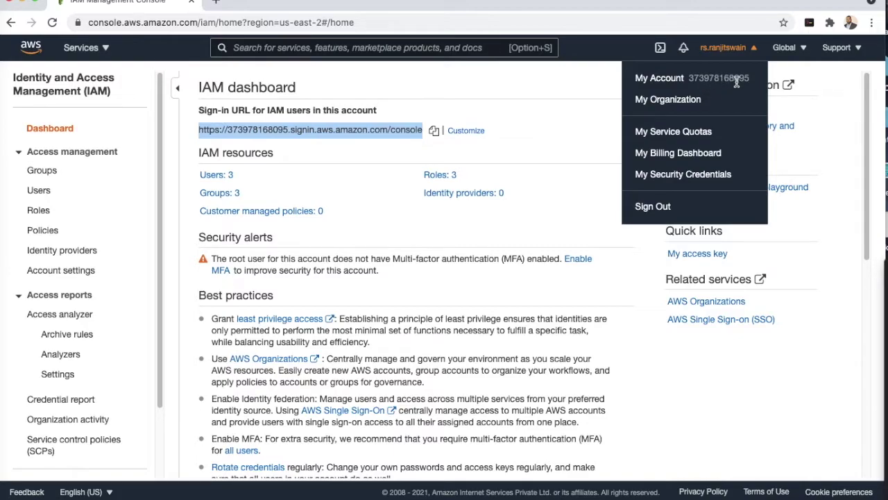
click(514, 82)
triple_click(290, 130)
drag(292, 130, 288, 130)
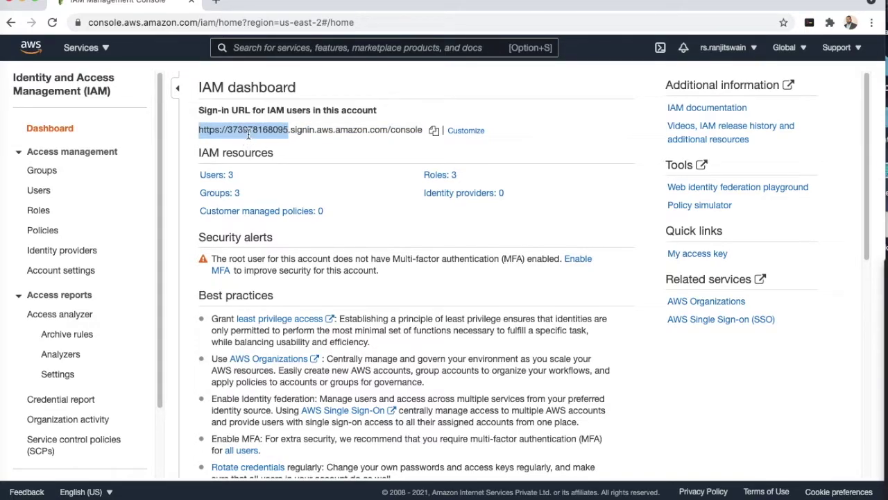
click(372, 87)
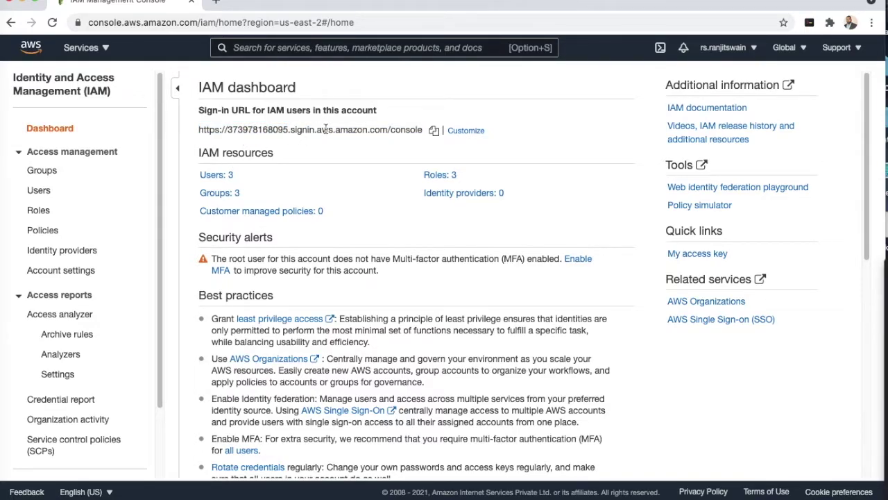
Create an account alias for the sign-in URL, then note the missing-MFA security alert
click(465, 131)
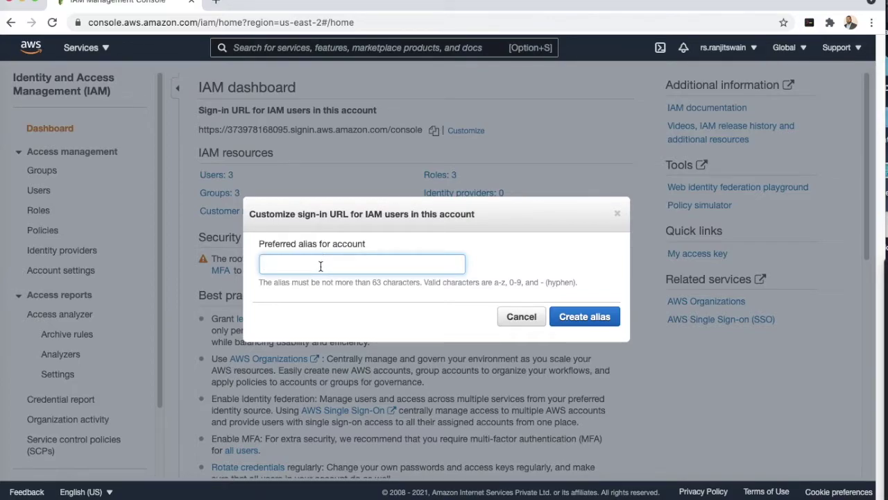
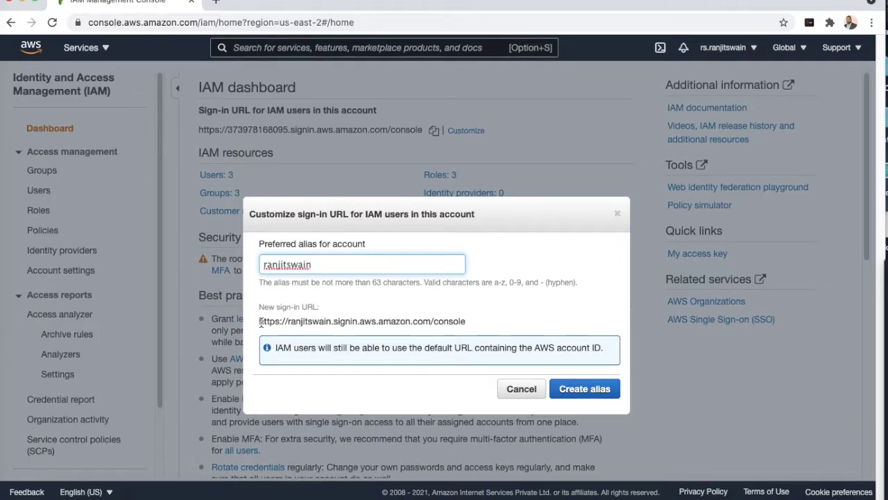
click(583, 393)
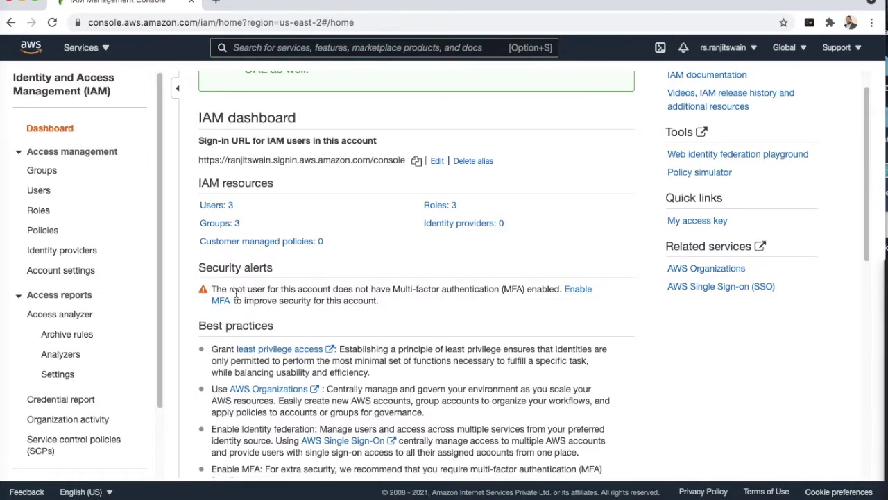
drag(375, 285, 565, 294)
Activate MFA for the root user and choose Virtual MFA device as the device type
click(567, 317)
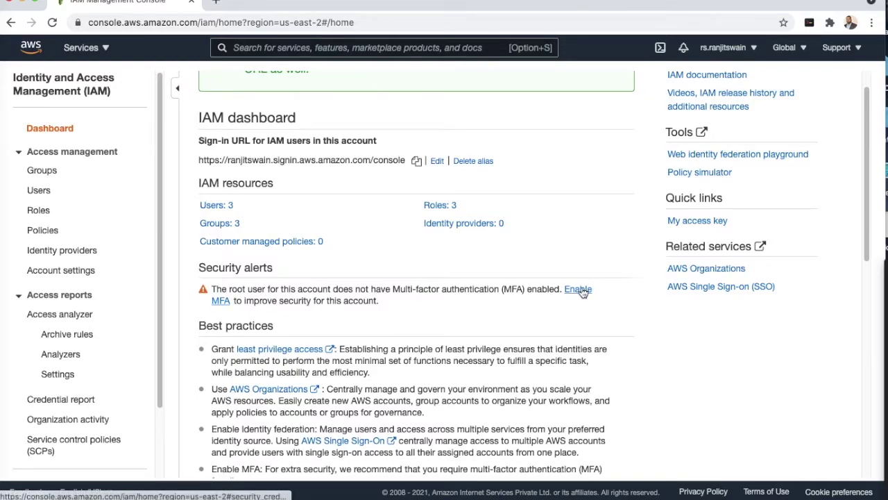
click(583, 292)
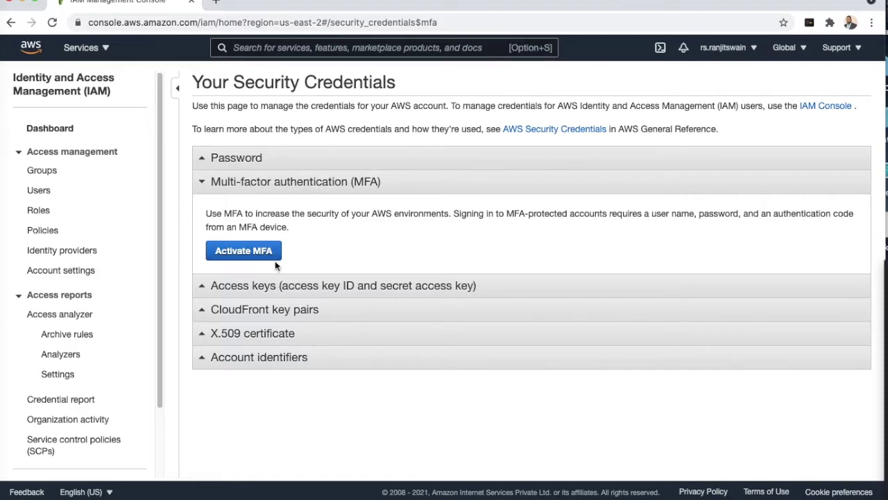
click(239, 253)
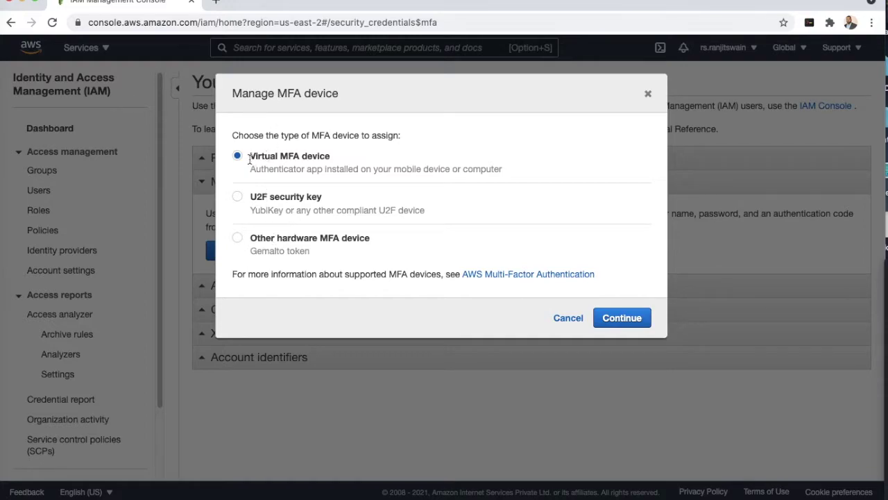
click(238, 198)
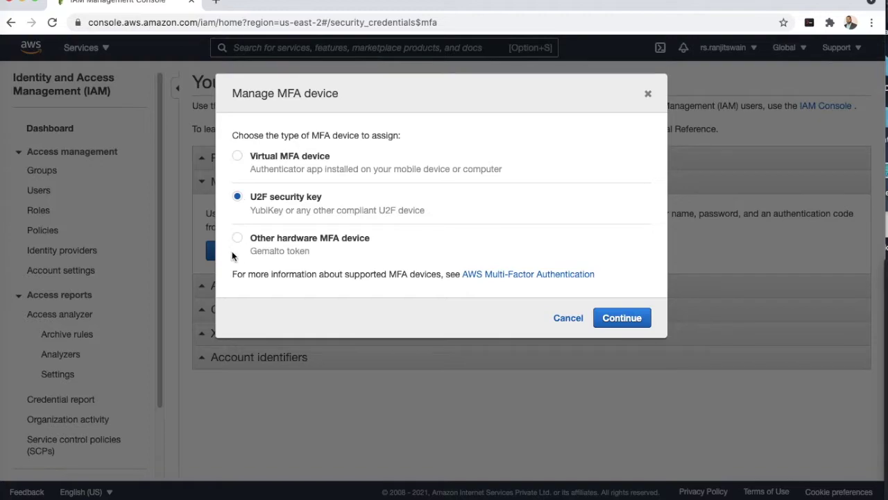
click(237, 157)
click(623, 318)
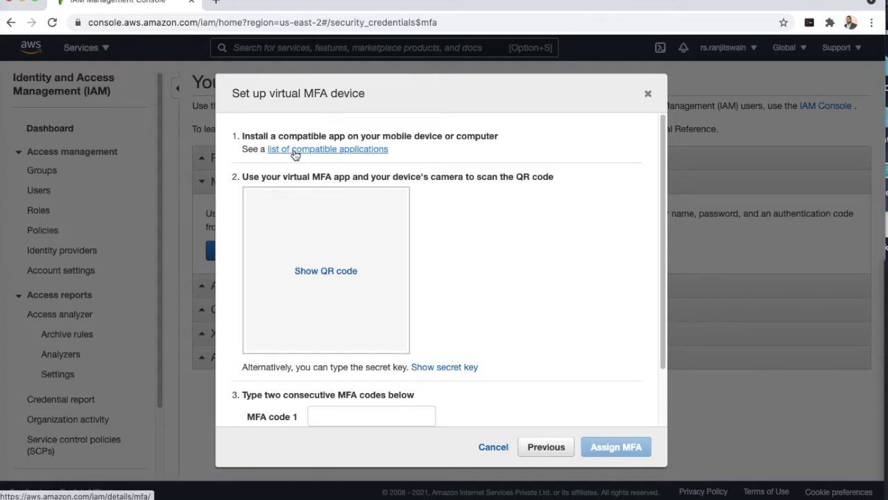
Open the compatible applications page and find Root Account in the compatibility table
click(294, 151)
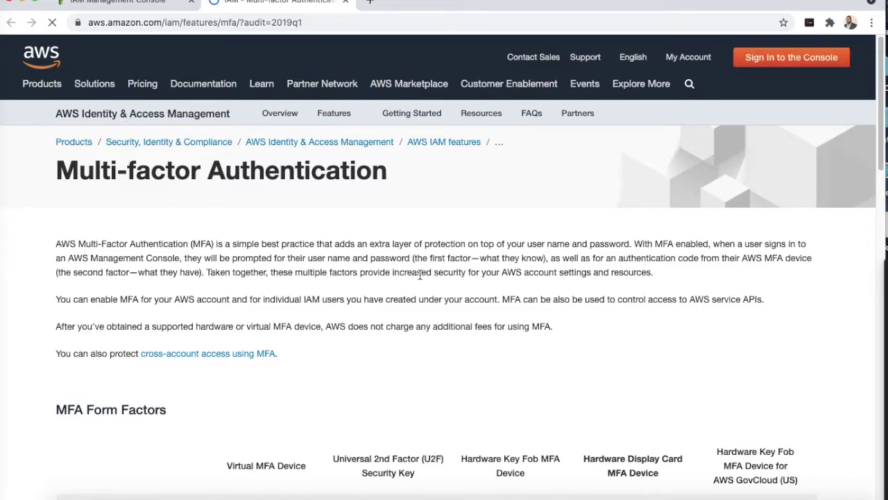
scroll(419, 275, down, 3)
scroll(420, 275, down, 2)
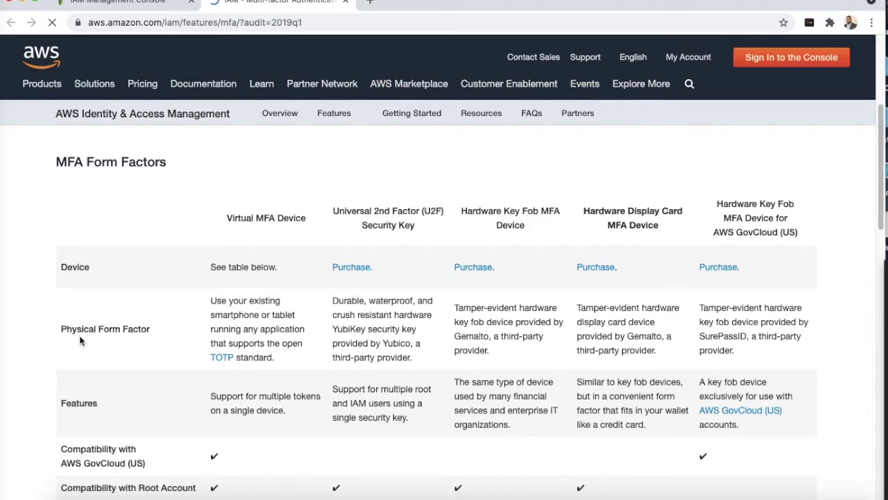
scroll(147, 319, down, 1)
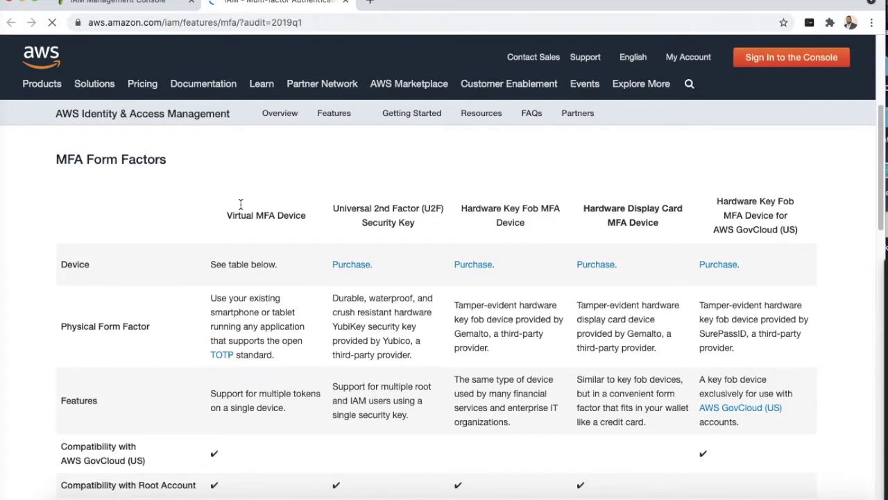
scroll(229, 256, down, 3)
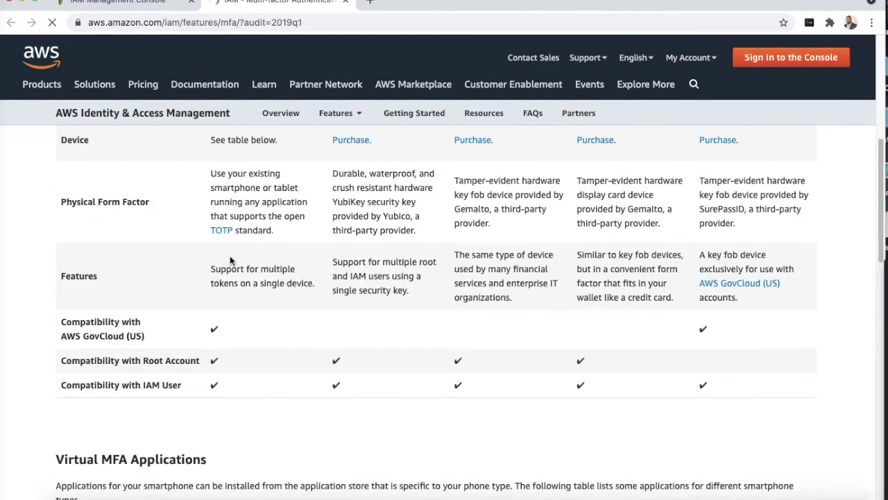
scroll(167, 324, up, 2)
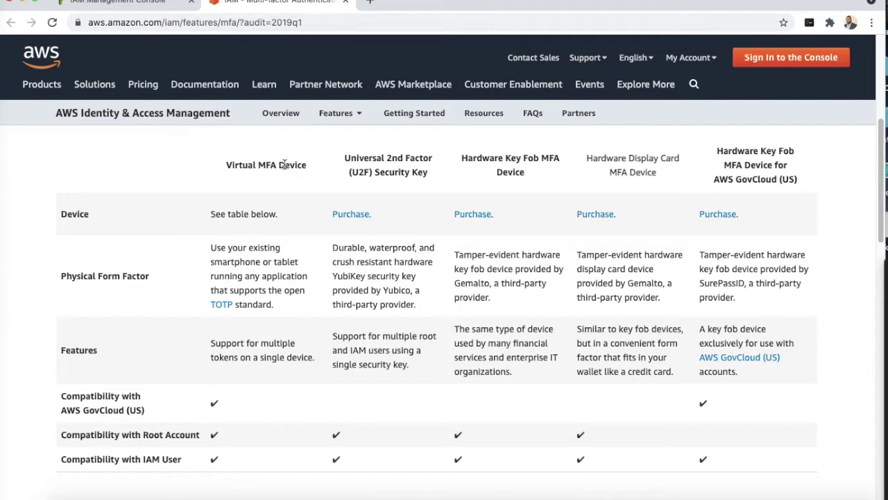
scroll(243, 241, up, 1)
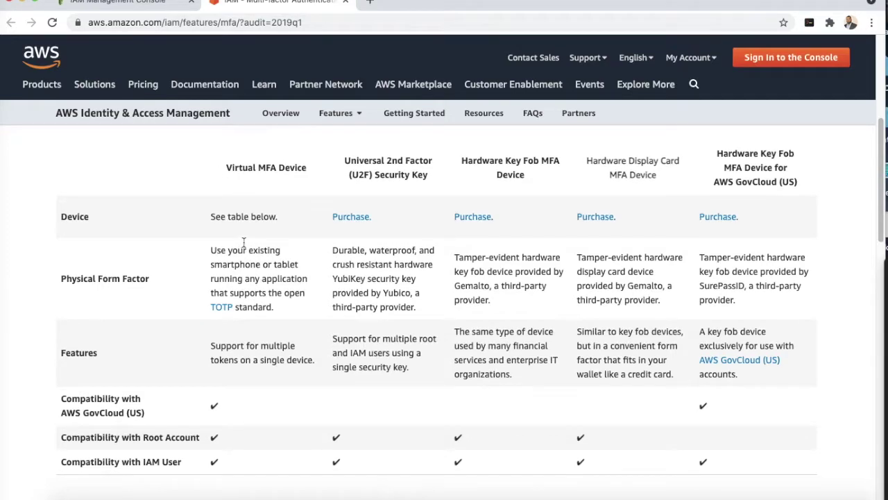
scroll(243, 241, up, 3)
scroll(246, 291, down, 3)
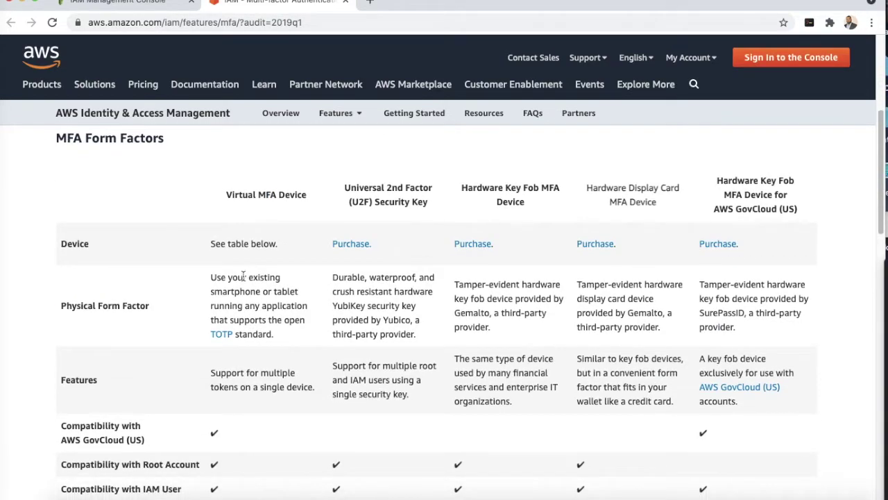
scroll(179, 345, down, 1)
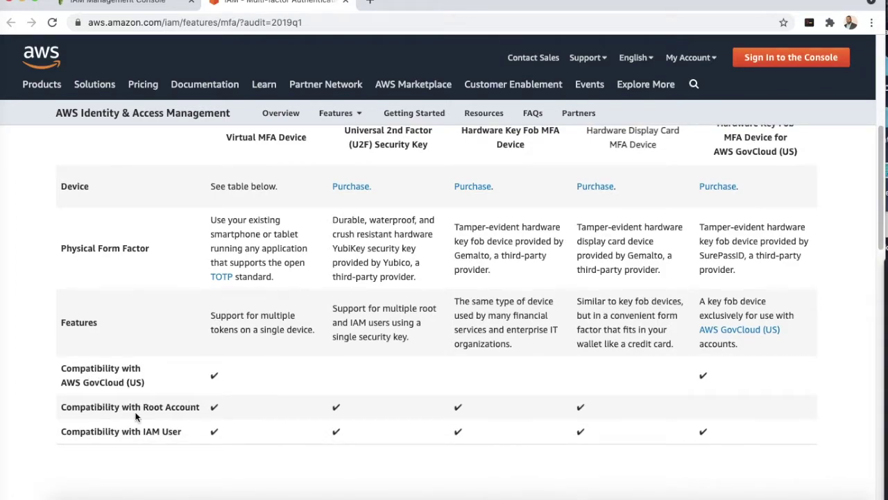
drag(140, 415, 199, 405)
Review the Virtual MFA Applications section on smartphone authenticator apps, then return to the console
scroll(152, 428, down, 1)
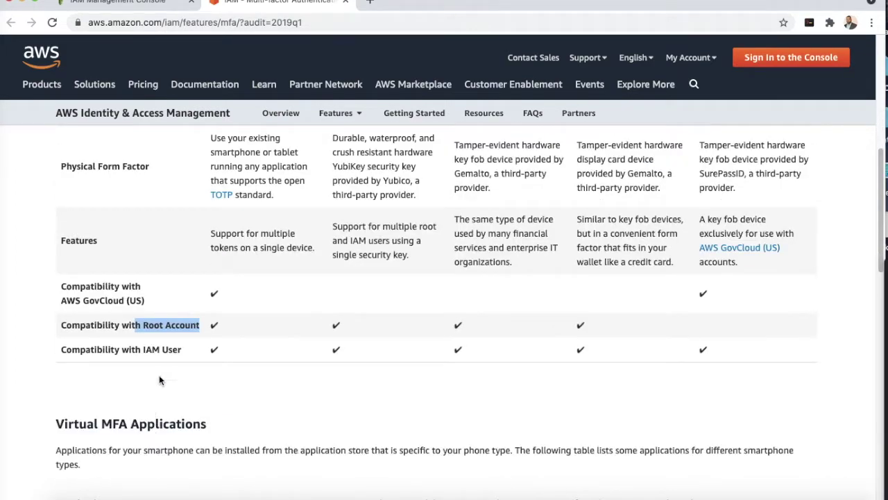
scroll(225, 361, down, 2)
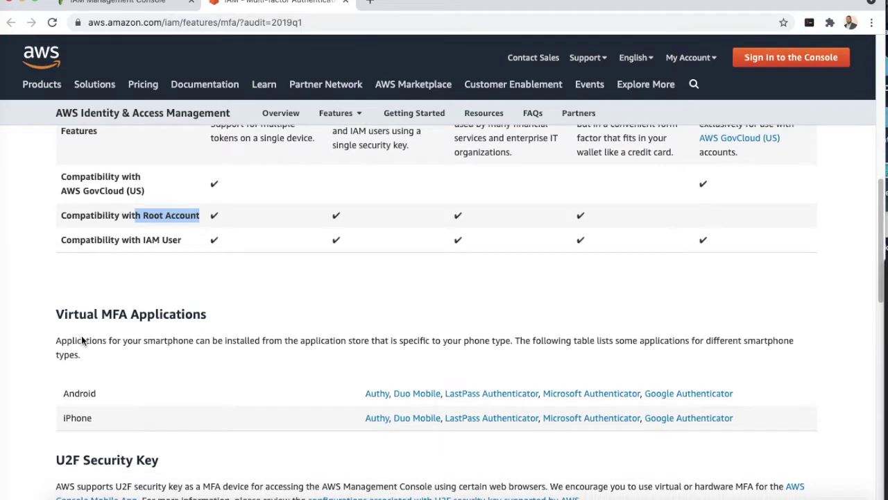
scroll(80, 298, down, 1)
drag(60, 227, 270, 254)
click(353, 247)
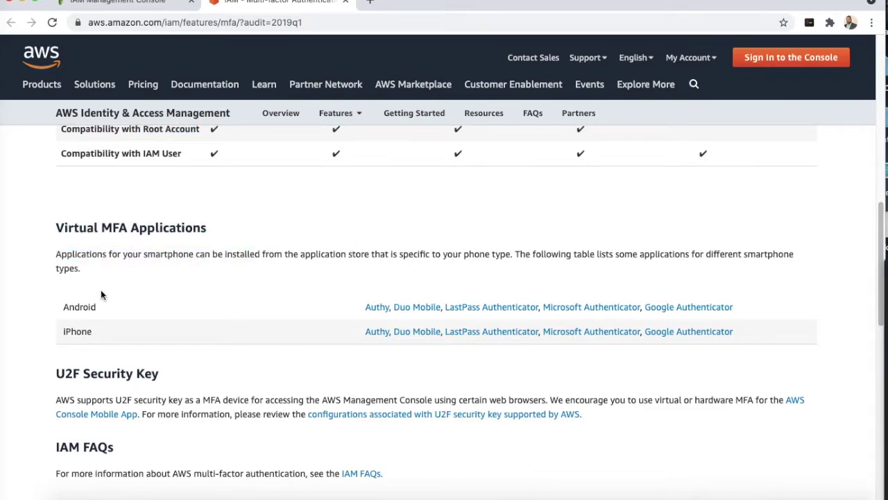
drag(59, 254, 88, 282)
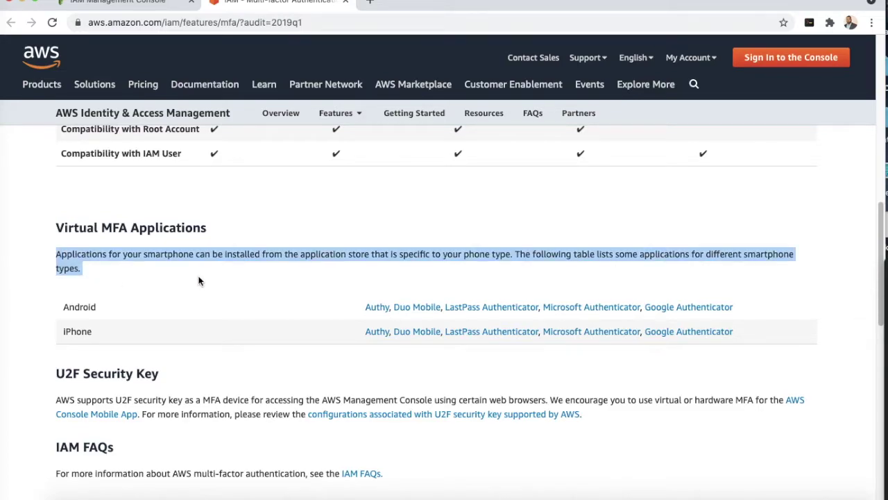
click(290, 255)
drag(233, 254, 517, 253)
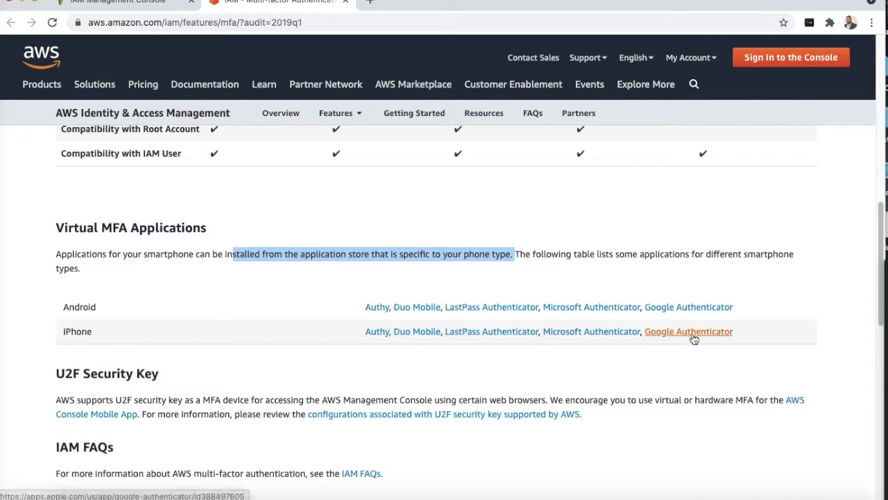
scroll(725, 360, down, 2)
scroll(650, 354, up, 3)
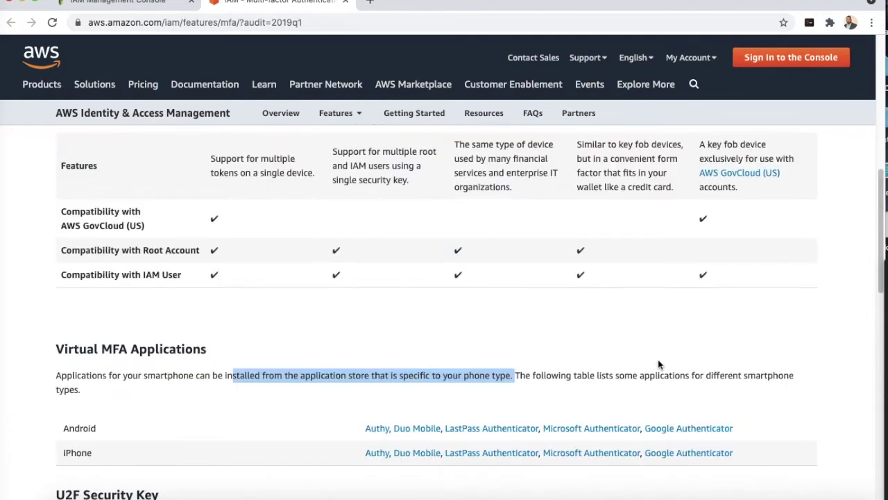
scroll(647, 399, up, 1)
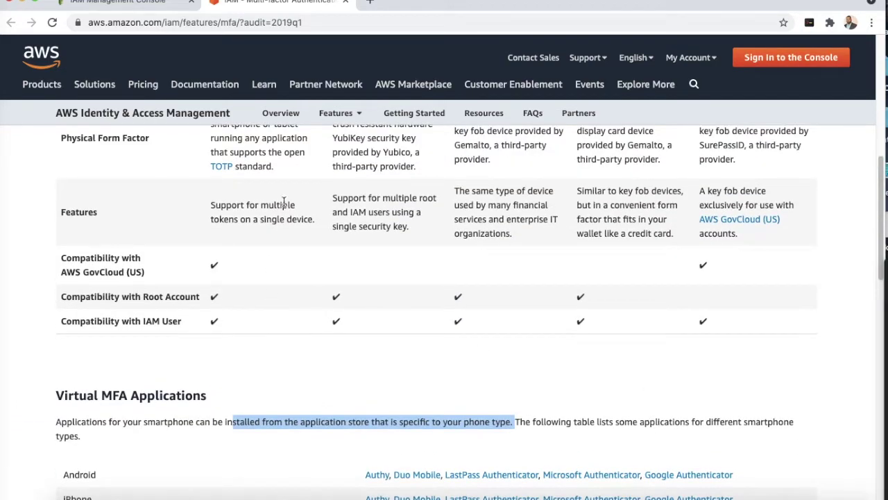
click(126, 3)
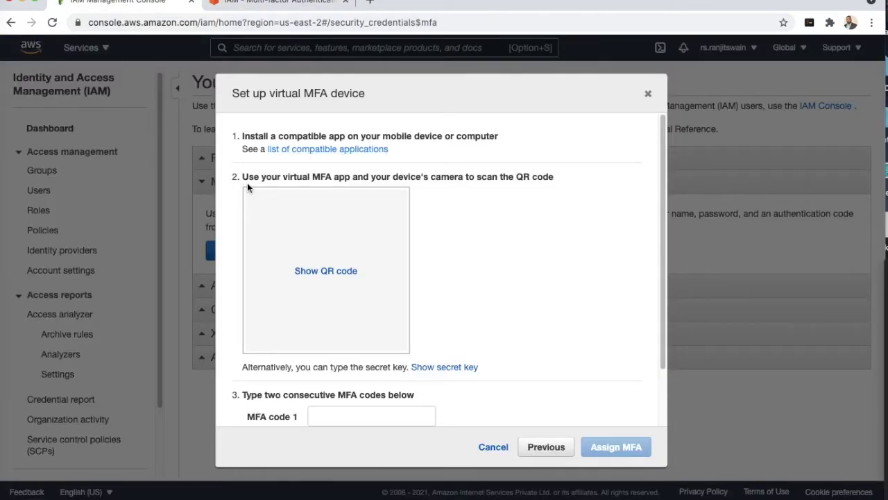
Show the QR code and scan it into the phone's authenticator app
drag(312, 178, 485, 181)
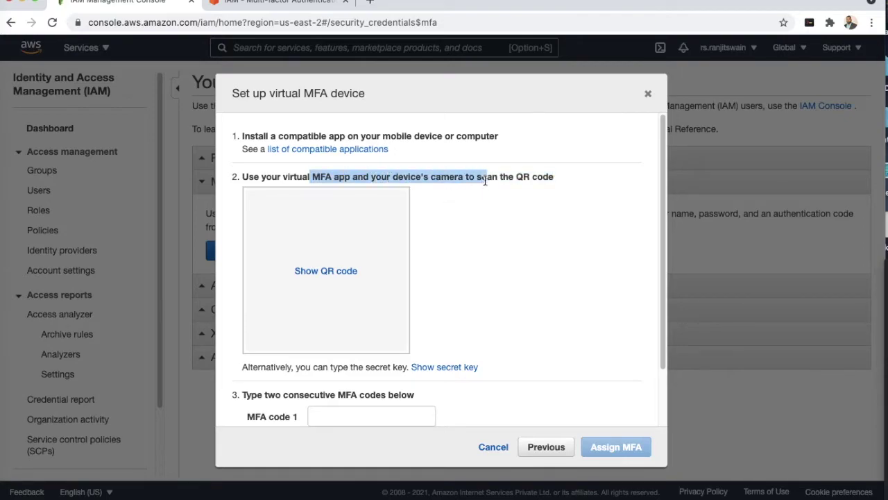
click(502, 208)
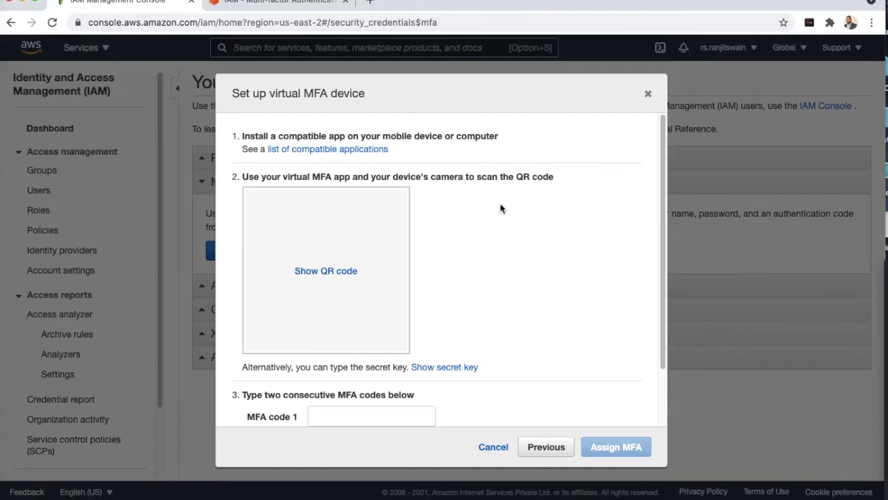
click(314, 272)
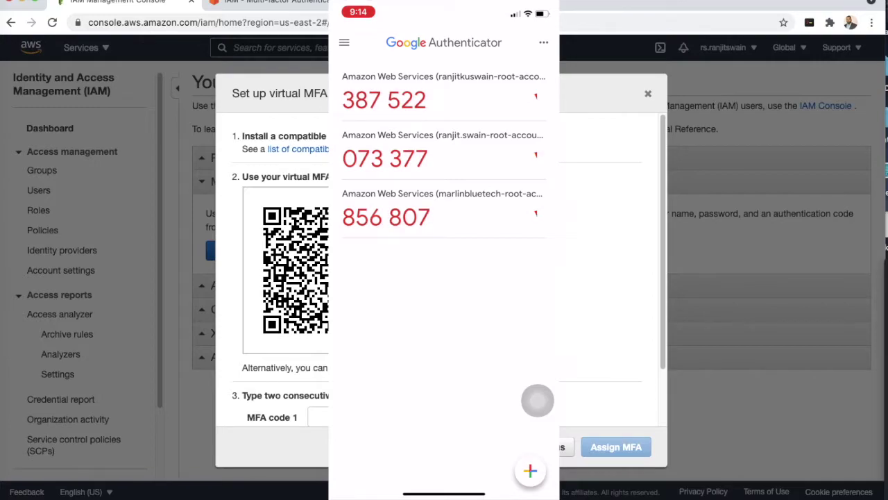
click(531, 471)
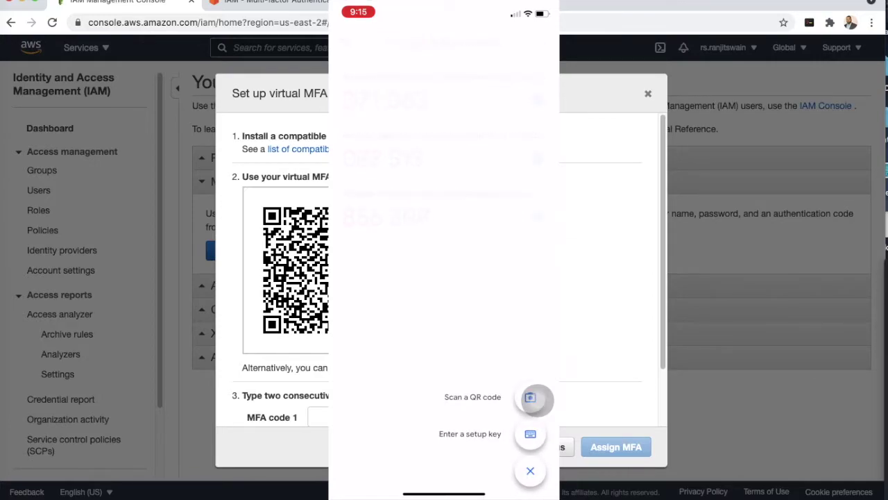
click(531, 397)
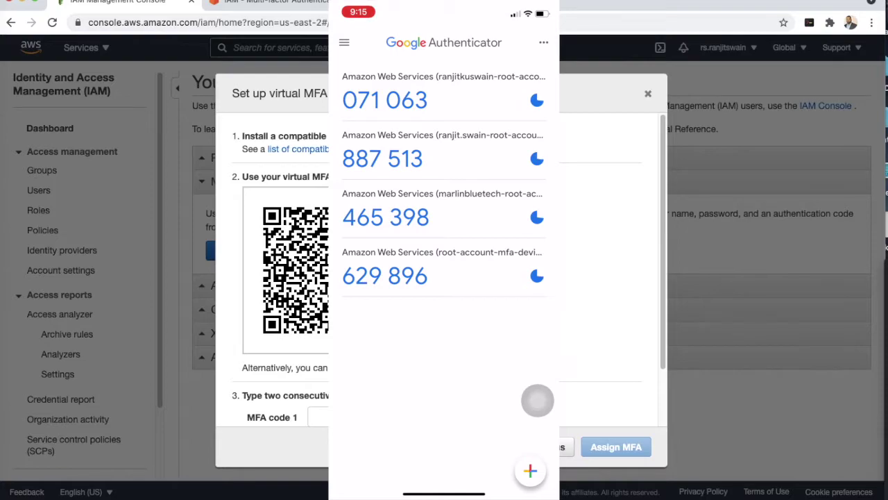
Enter two consecutive authenticator codes and assign the virtual MFA device
scroll(285, 271, down, 2)
click(352, 349)
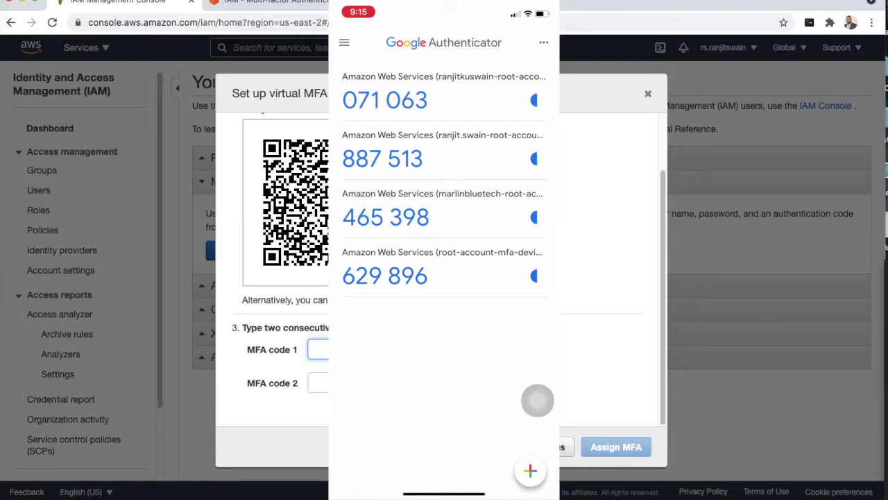
click(317, 382)
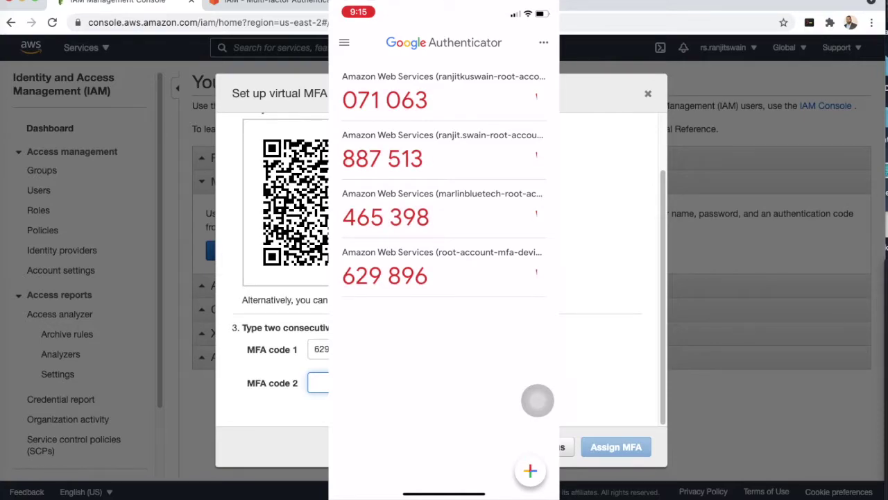
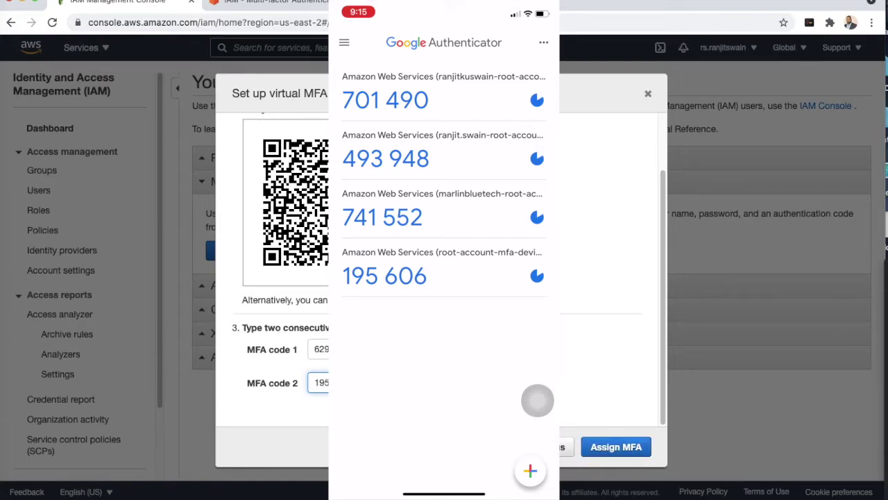
click(616, 448)
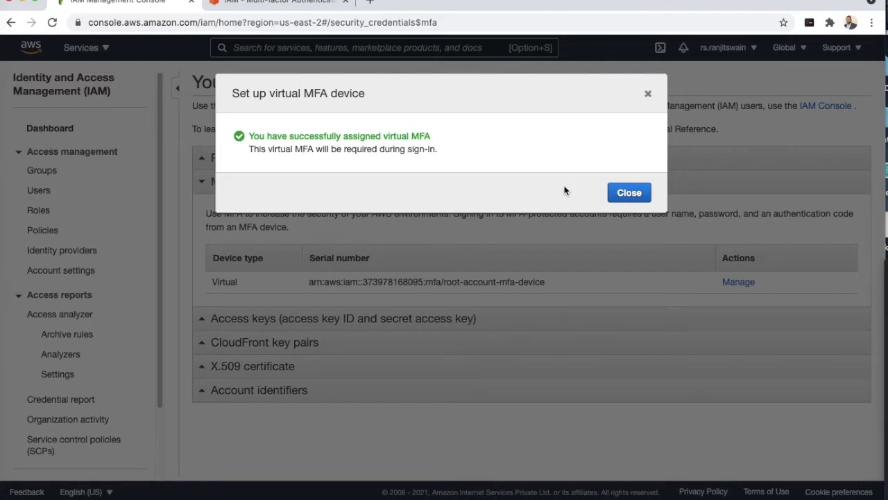
Close the MFA success message and sign out from the account menu
click(629, 193)
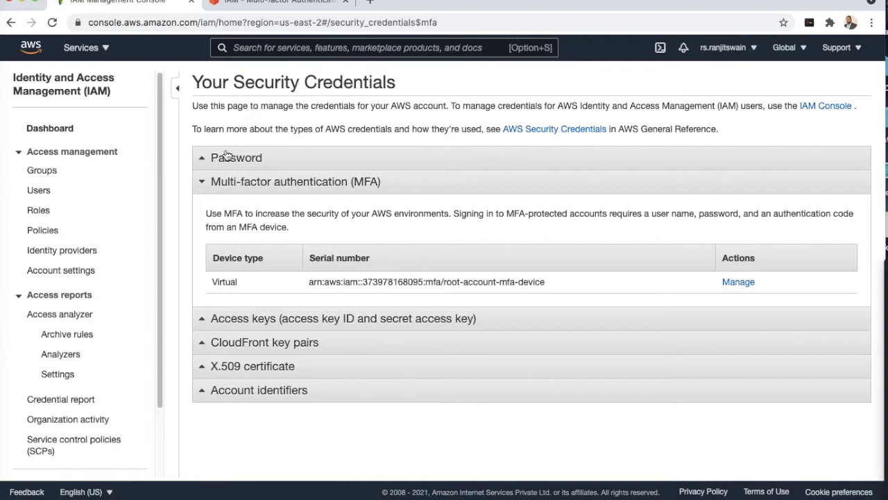
click(755, 49)
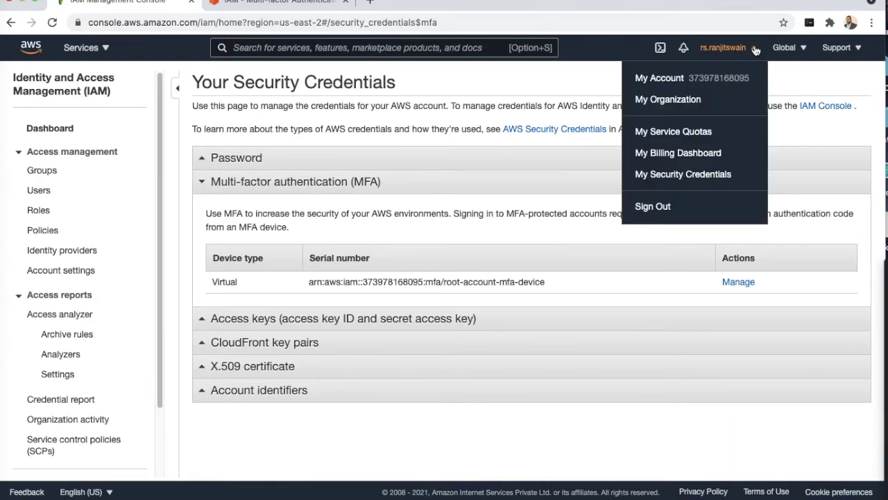
click(653, 207)
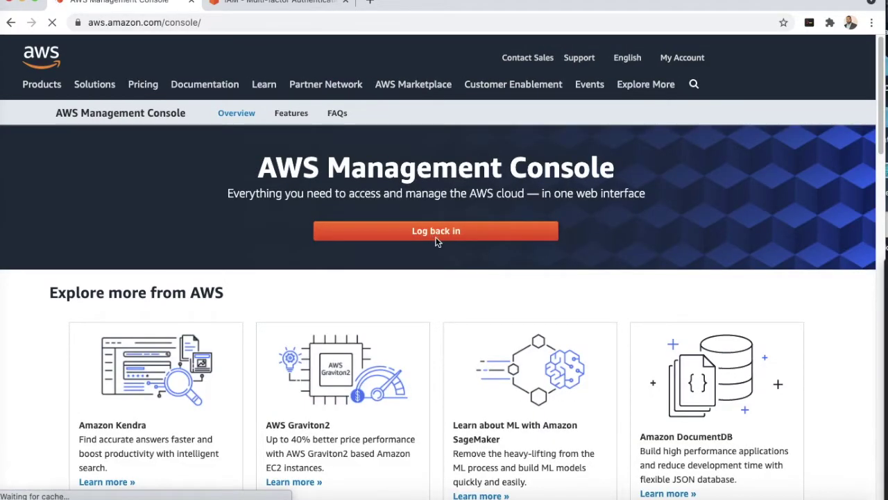
Return to the sign-in page and enter the saved root user email address
click(434, 234)
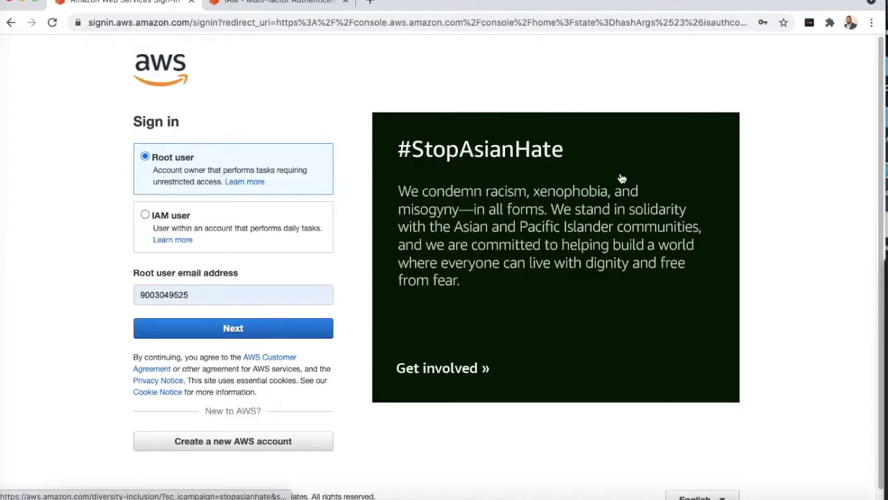
click(166, 294)
double_click(165, 294)
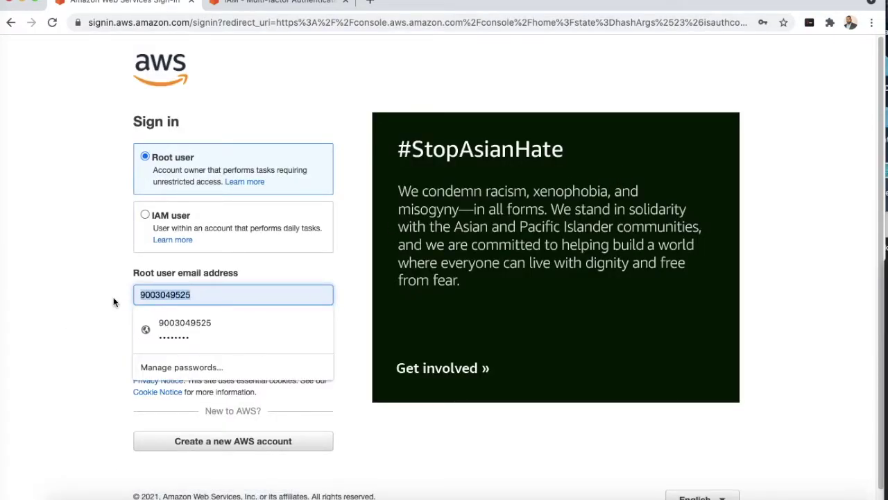
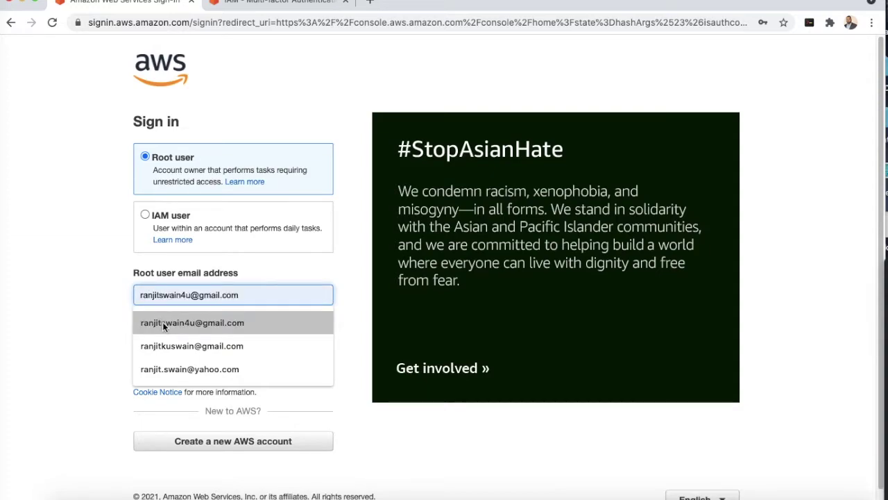
click(162, 322)
click(194, 323)
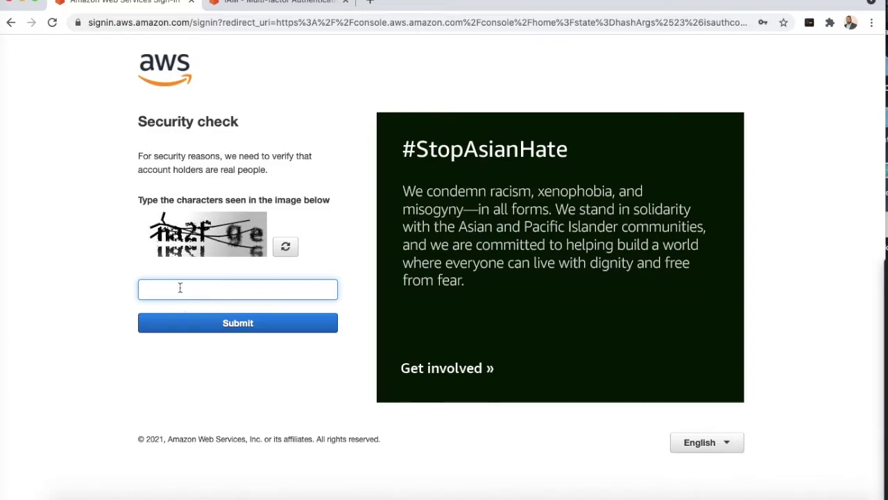
Pass the security check and sign in with the root account password
click(235, 324)
click(197, 199)
text(•••••••••)
click(225, 235)
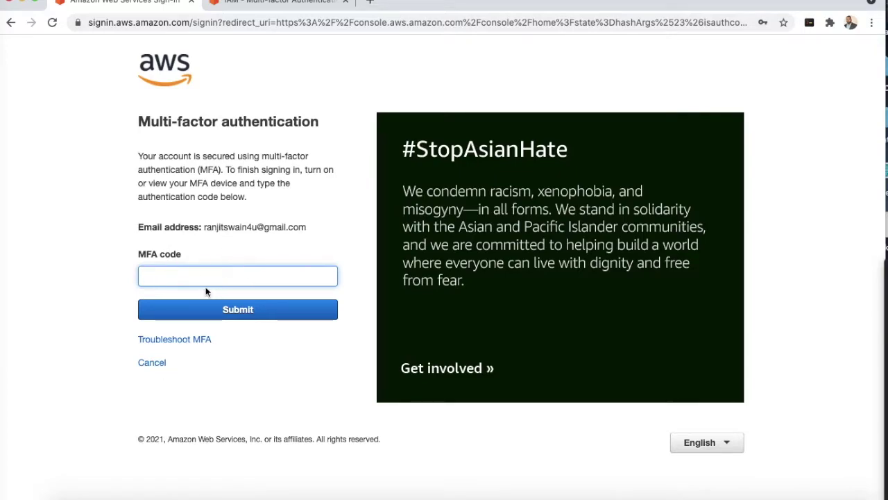
Enter the current six-digit authenticator code and submit it to reach the IAM dashboard
mouse_move(137, 126)
mouse_down()
mouse_move(238, 122)
mouse_move(139, 119)
mouse_up()
click(160, 172)
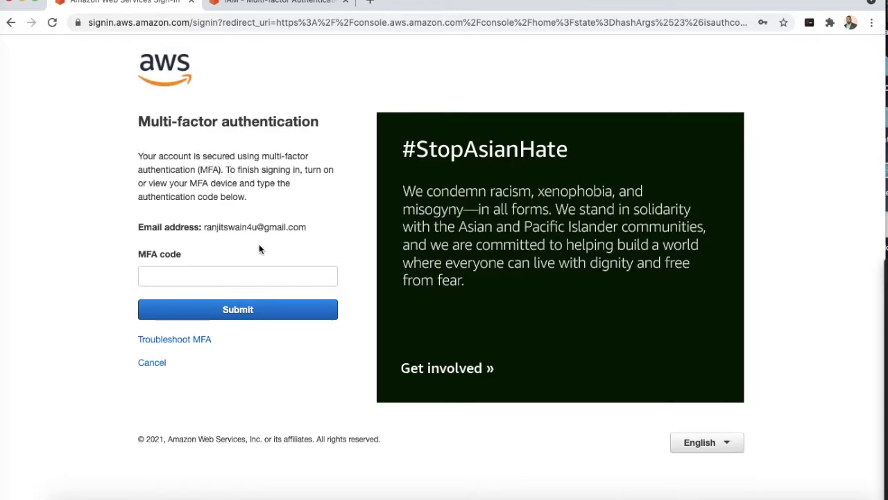
click(210, 273)
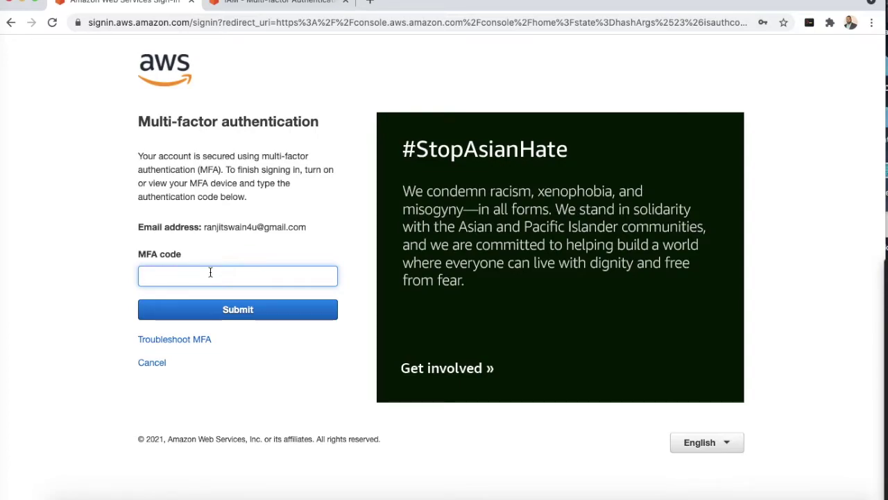
click(230, 315)
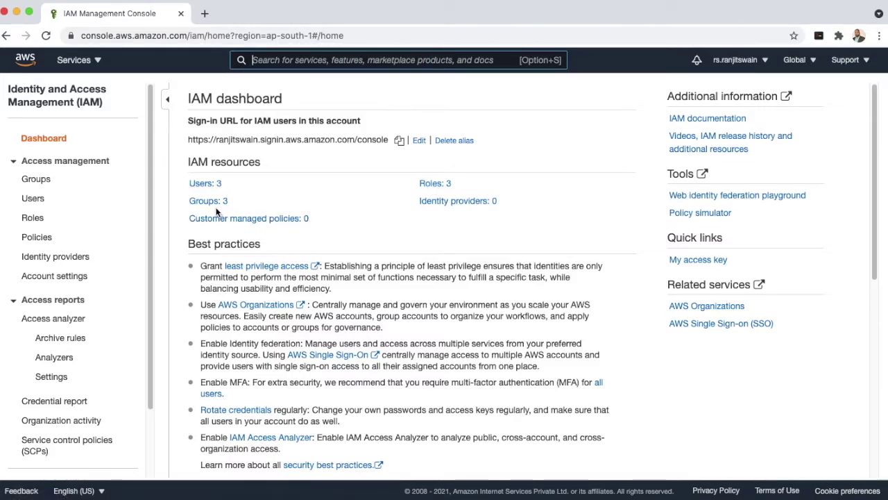
Go to the Users list and start the Add user wizard
key(alt+s)
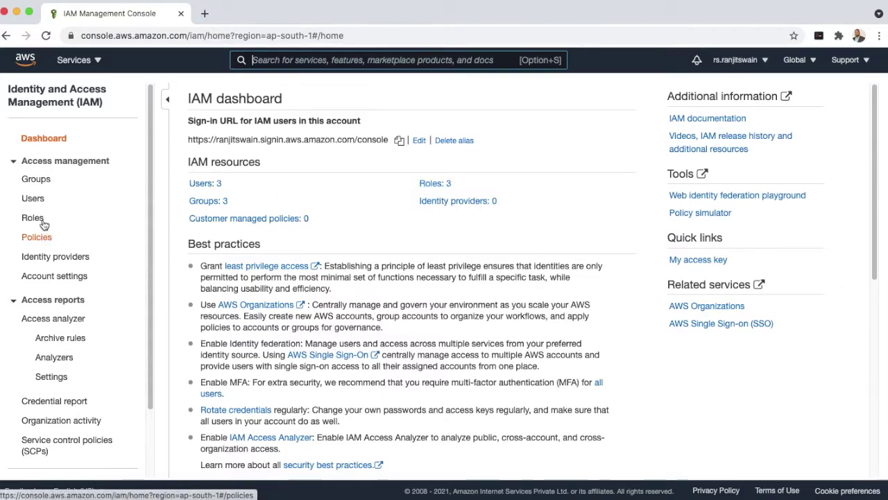
click(196, 189)
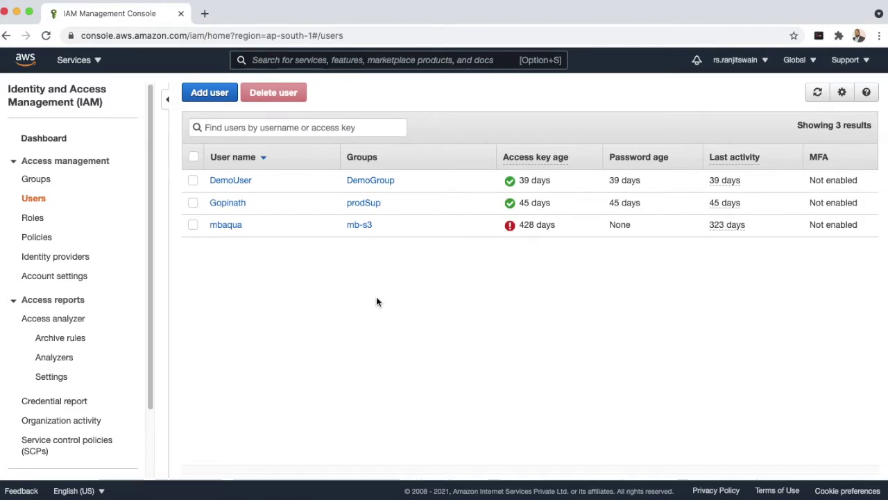
click(197, 96)
Enter the new IAM user's name in the User name field
click(352, 190)
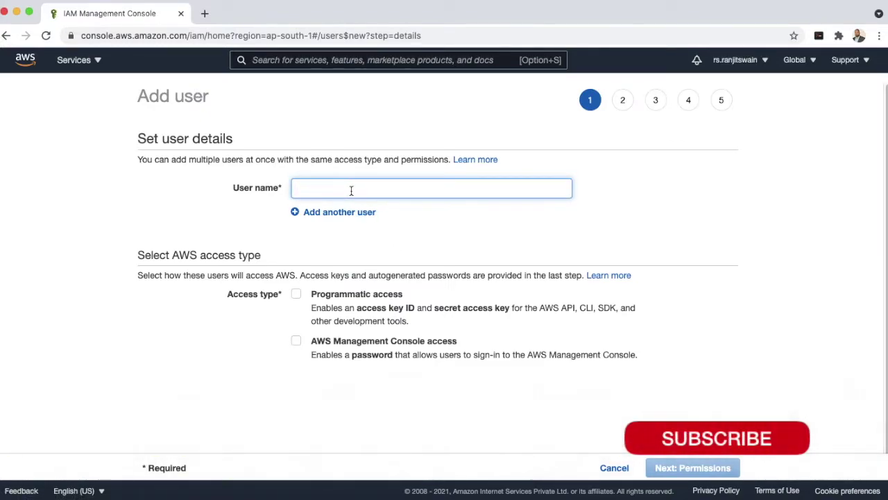
text(ranjit)
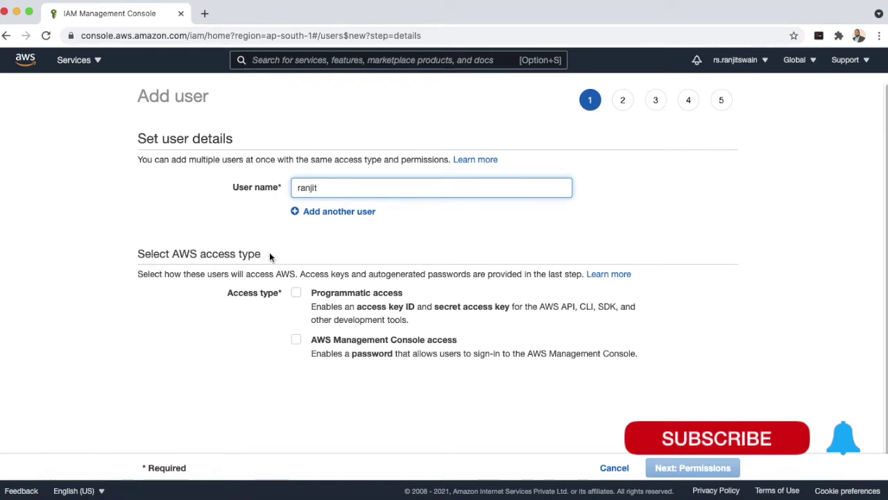
scroll(270, 252, down, 1)
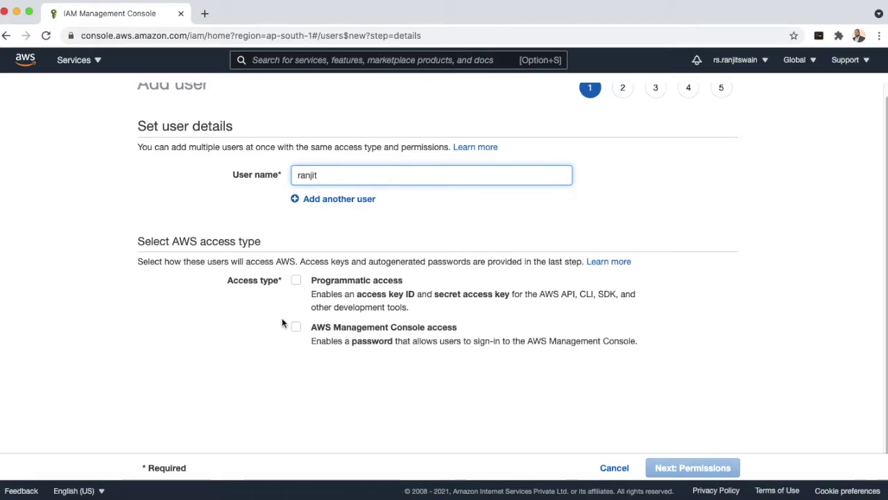
Enable programmatic and console access and enter a custom console password
click(297, 282)
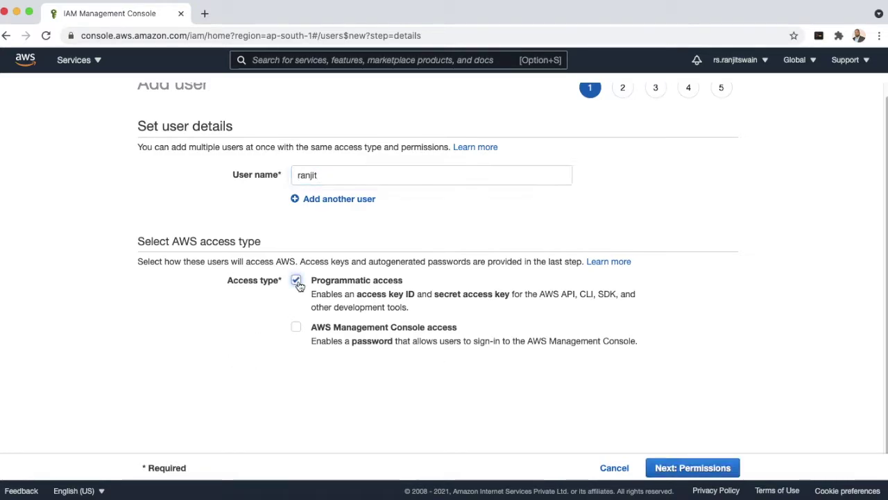
click(297, 328)
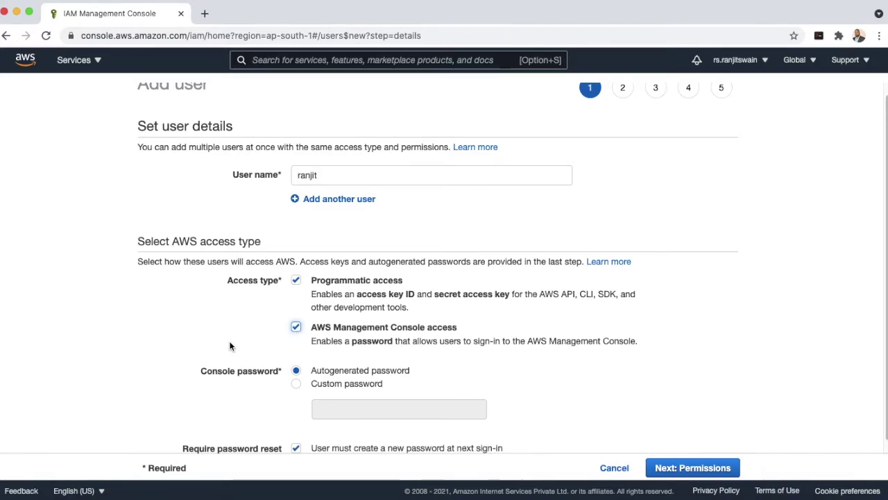
scroll(229, 343, down, 1)
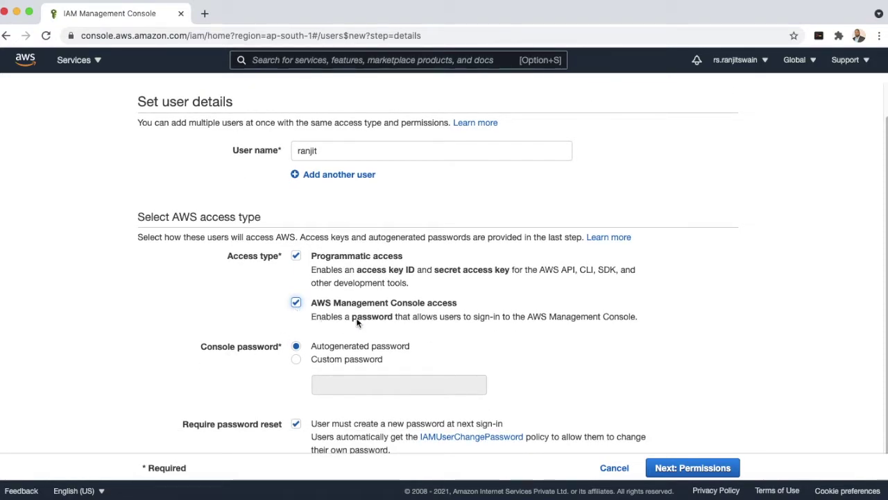
scroll(357, 323, down, 1)
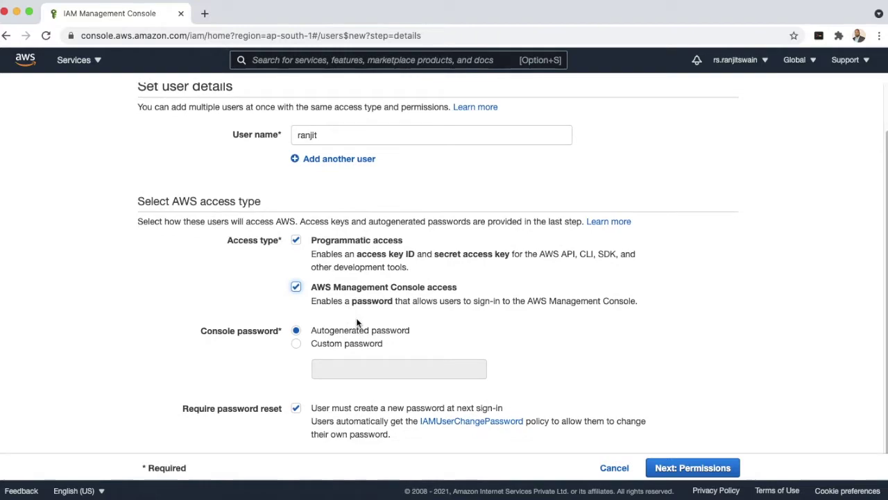
click(297, 344)
click(351, 361)
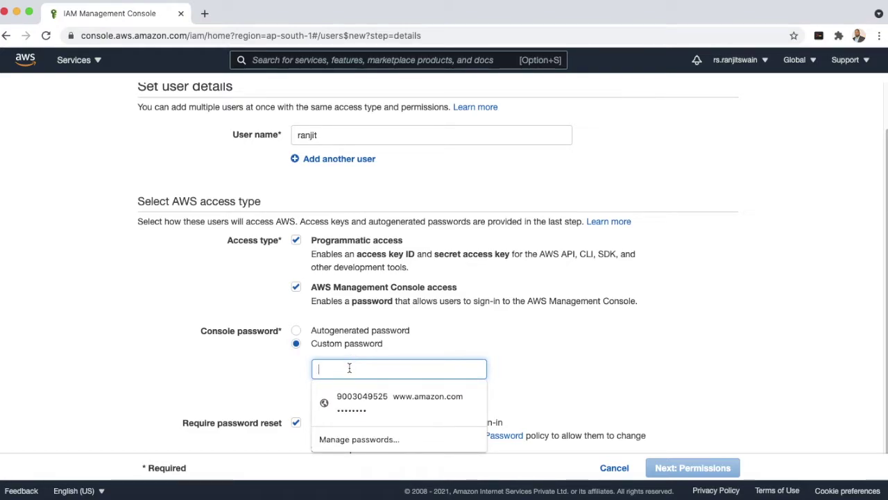
text(••)
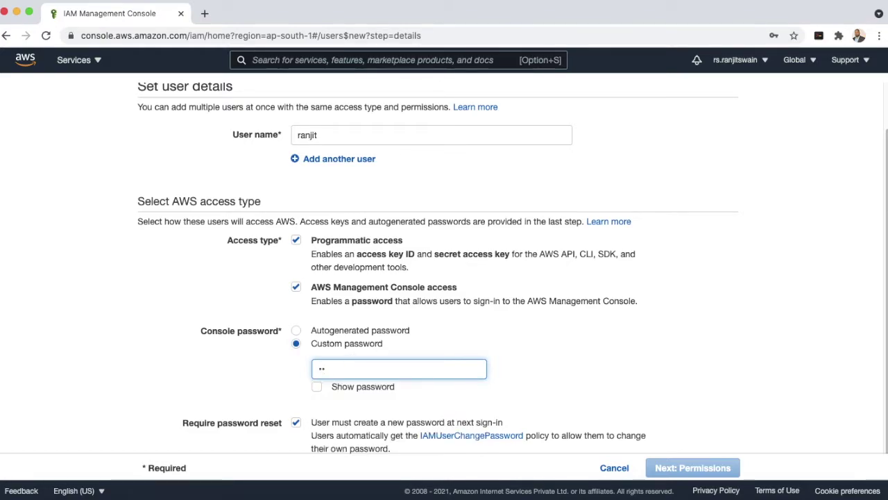
text(•••••••)
Check the password with Show password, retype a policy-compliant one, and continue to permissions
click(319, 389)
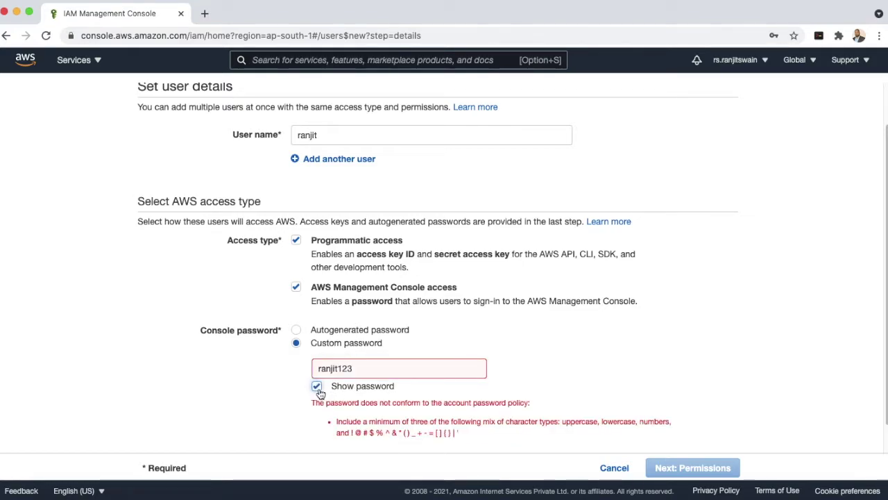
scroll(319, 347, down, 2)
click(317, 336)
scroll(318, 340, down, 1)
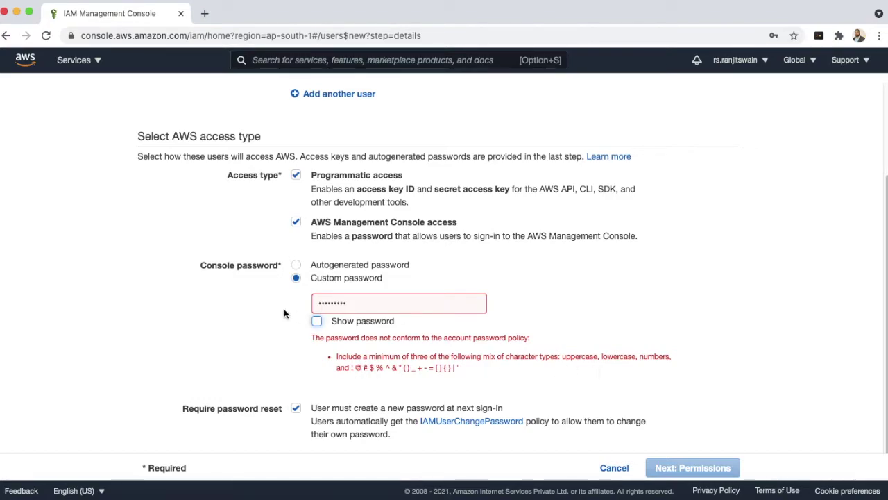
click(316, 321)
drag(354, 304, 266, 308)
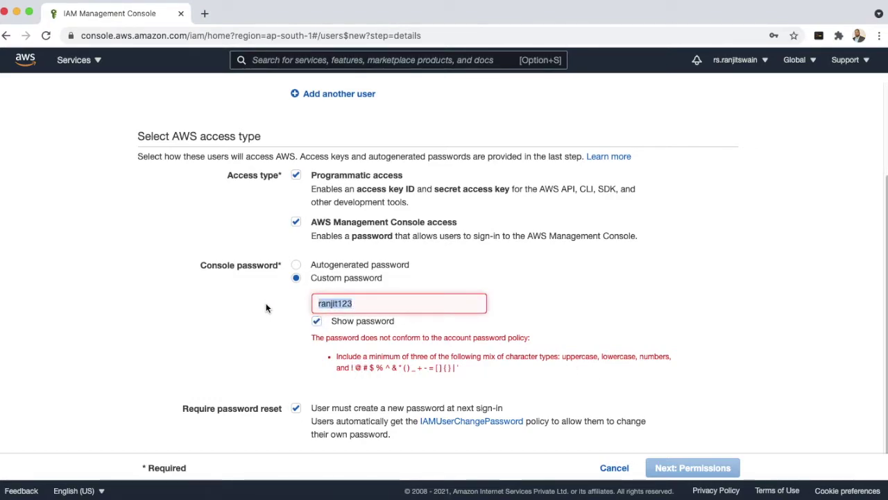
click(316, 323)
drag(352, 307, 310, 300)
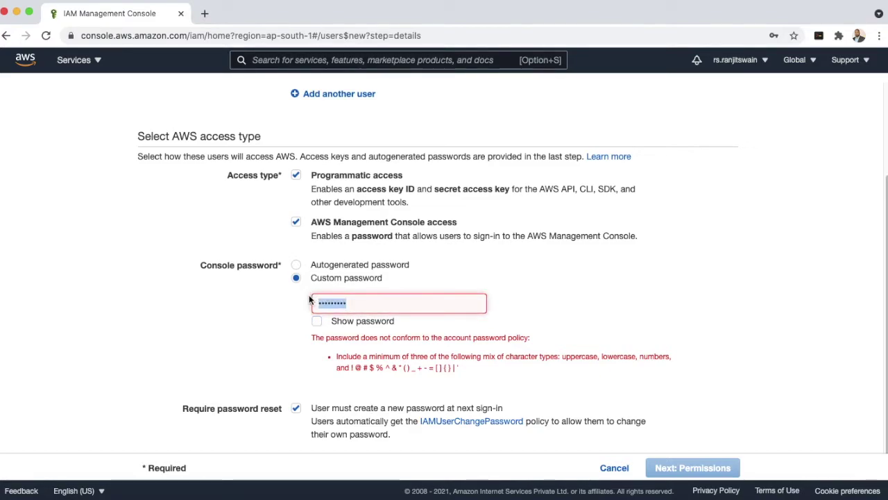
text(••••••)
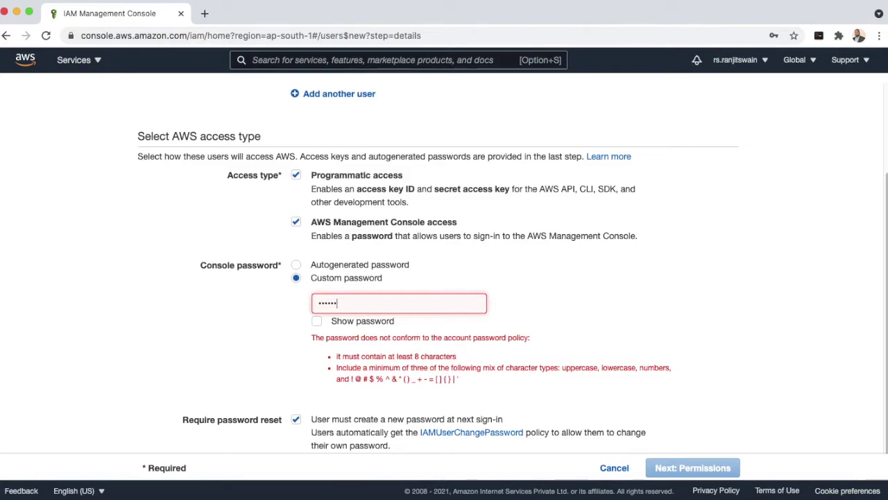
text(••••)
key(BackSpace)
key(BackSpace)
key(BackSpace)
key(BackSpace)
key(BackSpace)
key(BackSpace)
key(BackSpace)
key(BackSpace)
key(BackSpace)
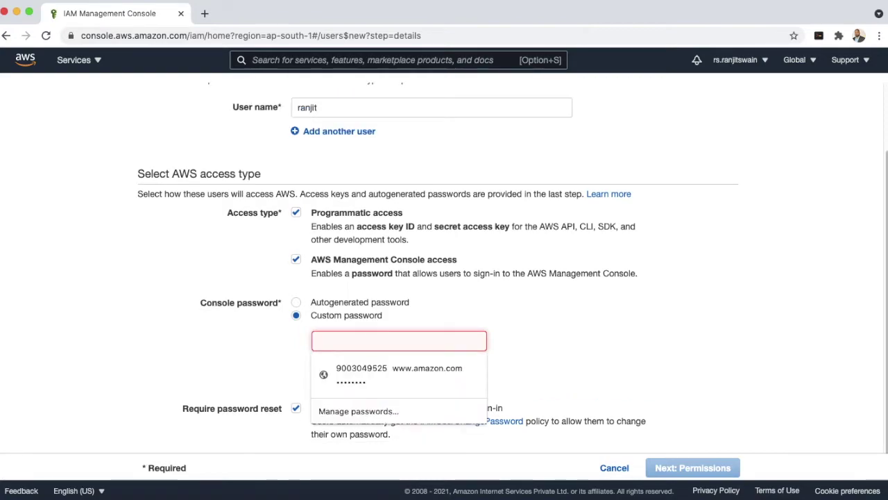
text(••)
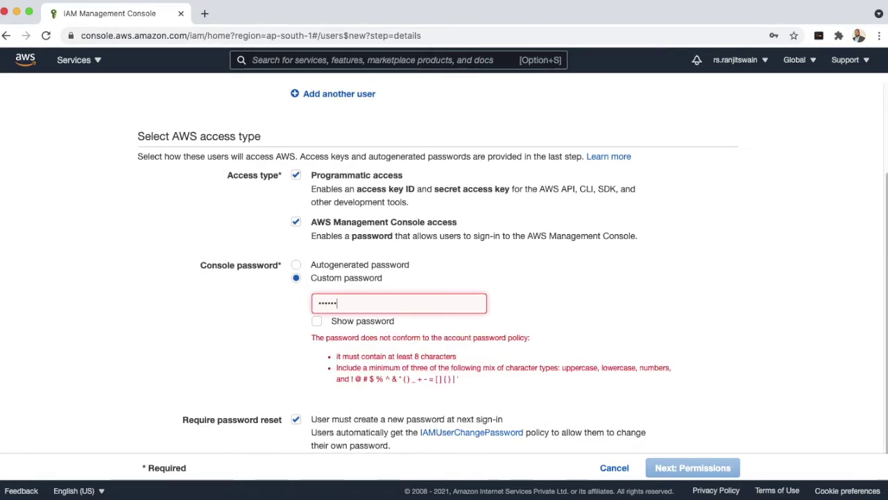
text(••)
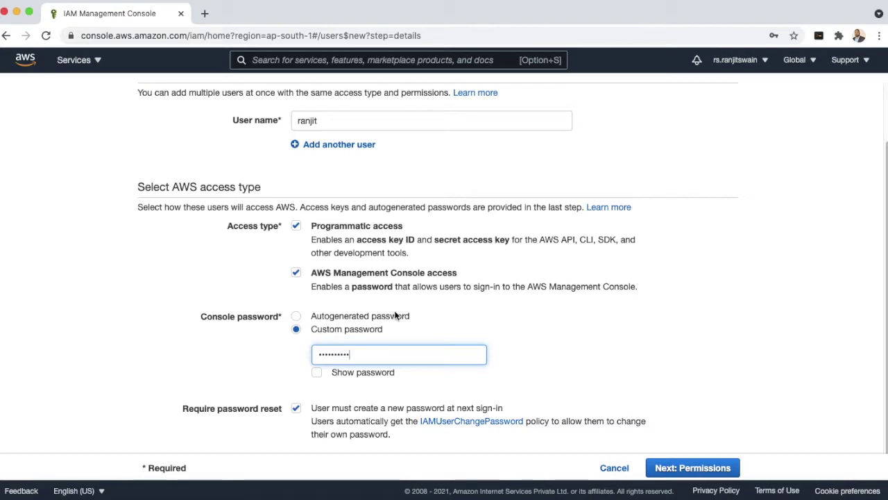
scroll(442, 343, up, 1)
scroll(454, 351, down, 1)
click(694, 469)
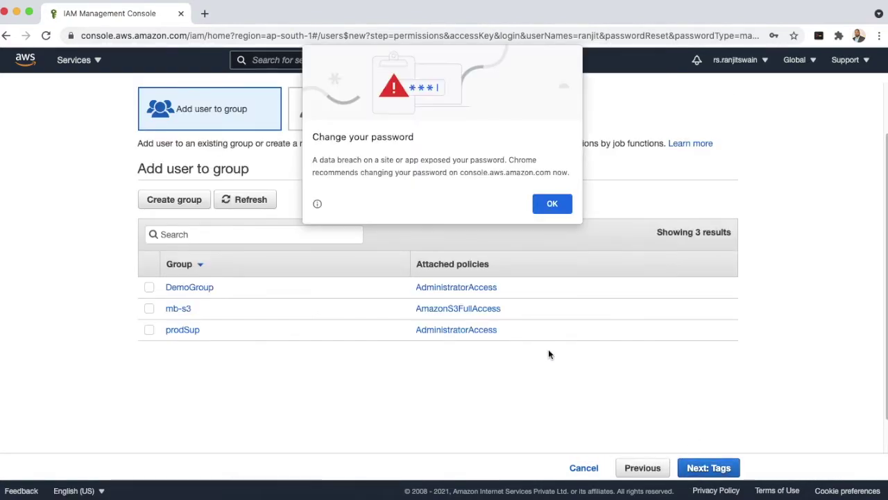
Dismiss Chrome's password-breach popup and look over the groups DemoGroup, mb-s3 and prodSup
click(552, 204)
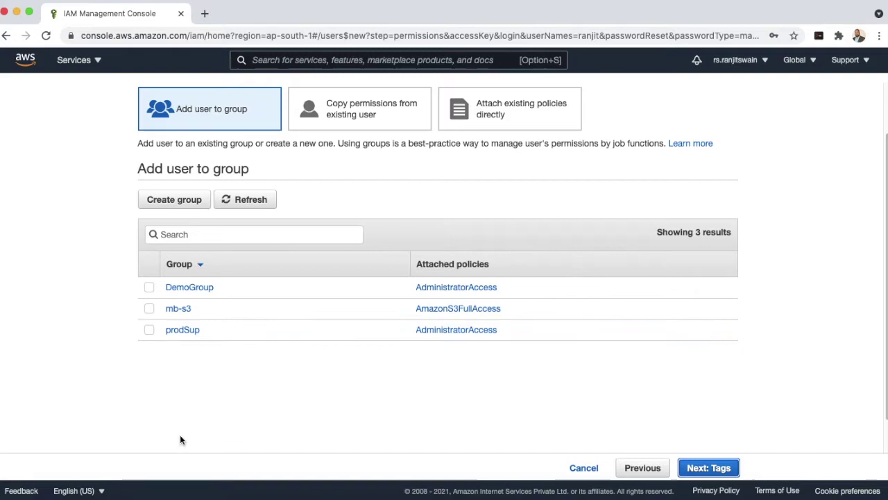
scroll(309, 300, down, 2)
scroll(309, 300, up, 4)
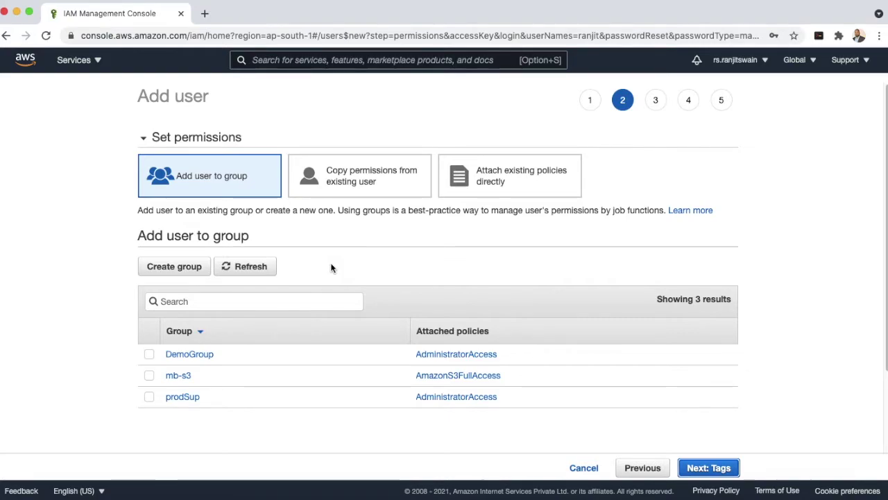
scroll(326, 243, down, 2)
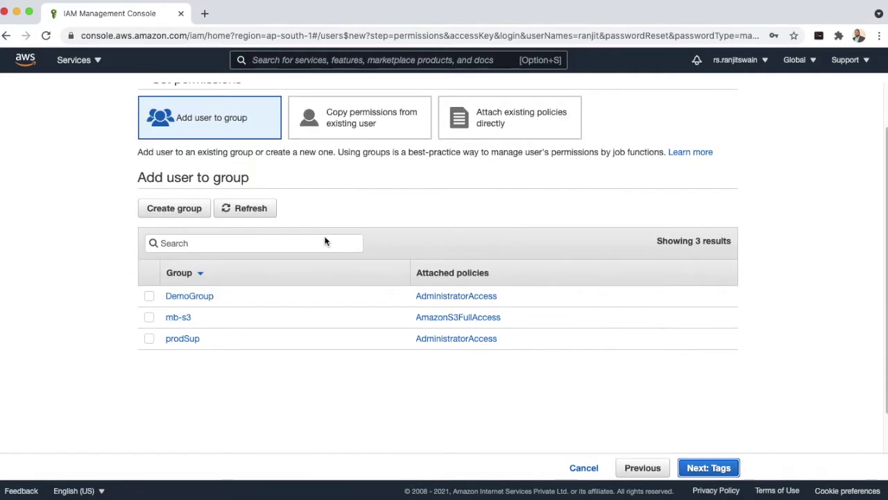
scroll(327, 246, up, 2)
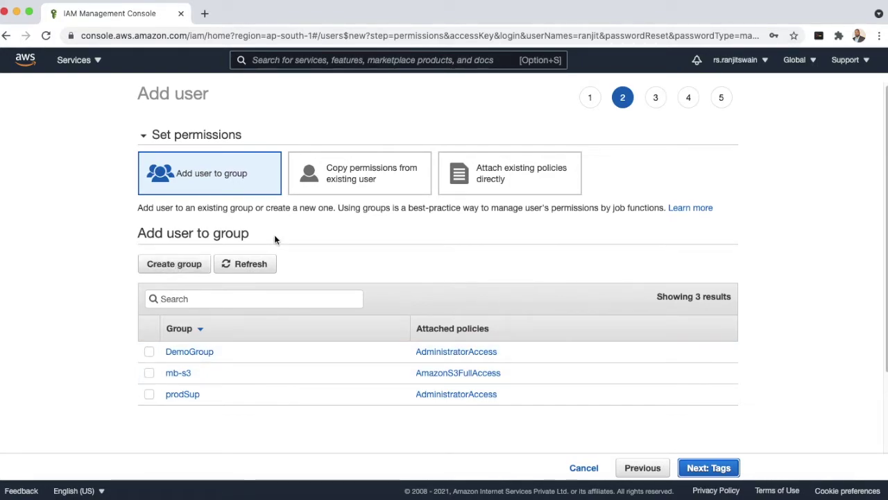
Open the Create group dialog and name the new group DevGroup
click(178, 265)
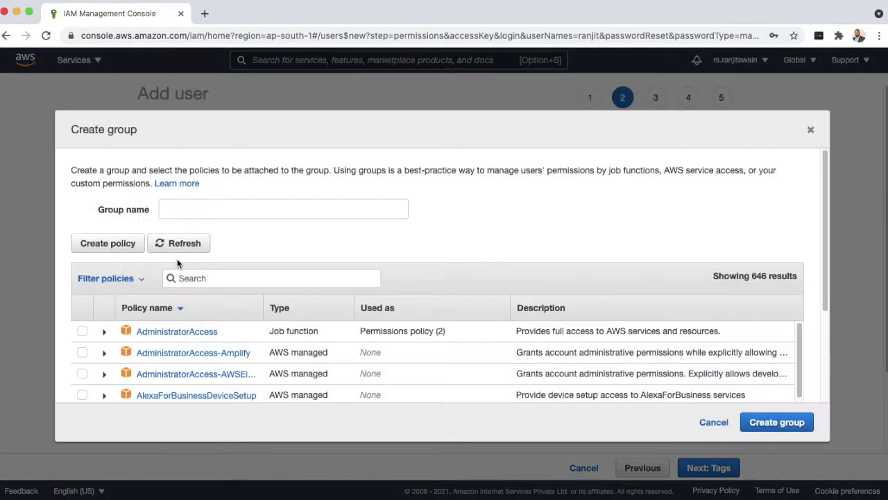
scroll(254, 313, down, 3)
scroll(254, 318, up, 3)
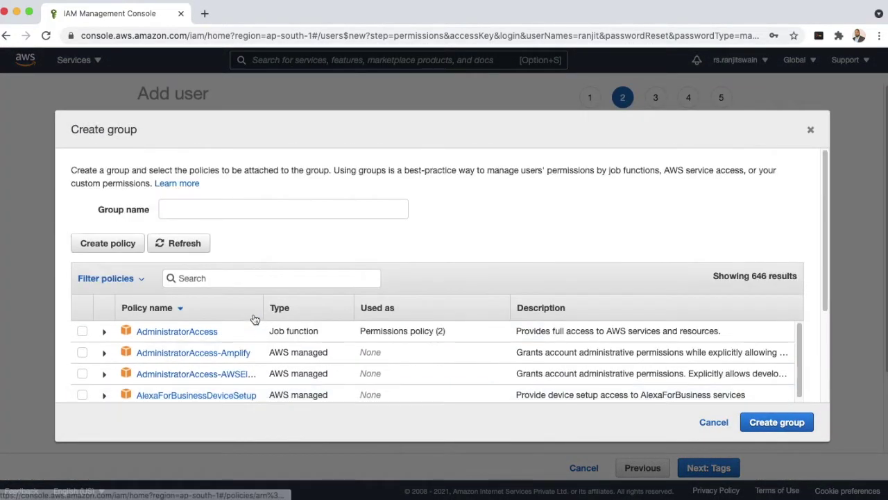
click(204, 209)
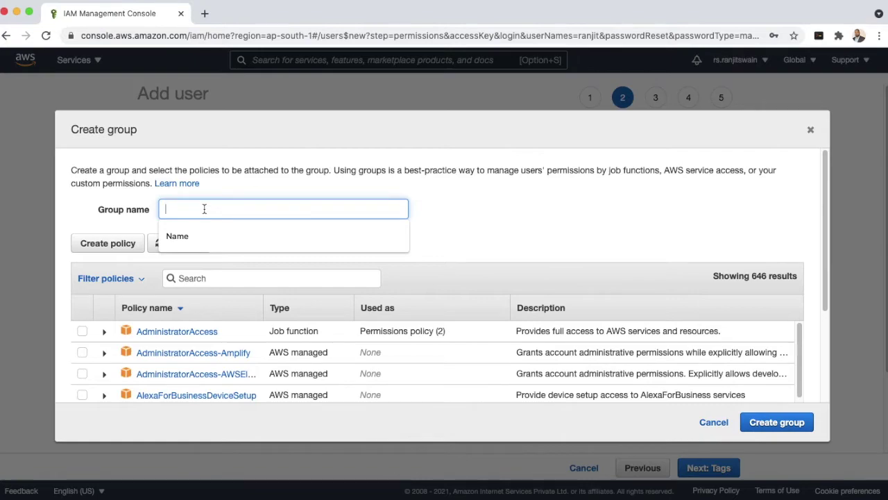
text(DevGroup)
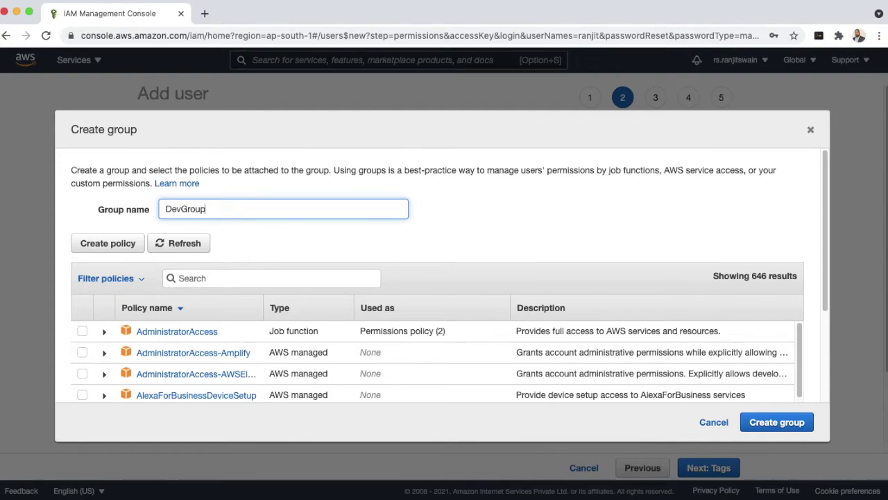
scroll(242, 231, down, 1)
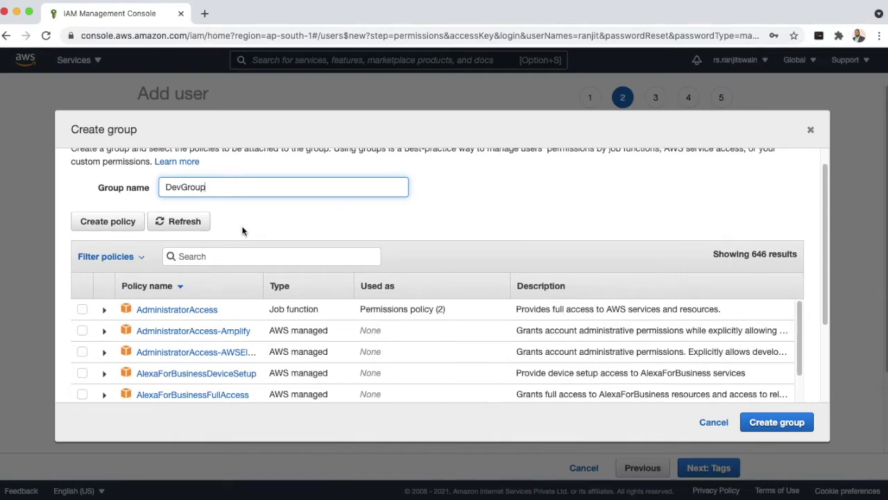
scroll(242, 231, down, 1)
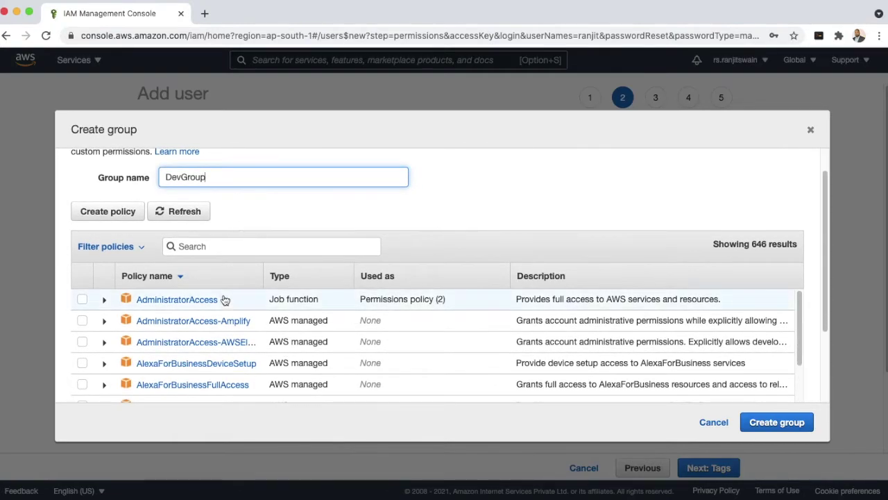
scroll(174, 302, down, 2)
scroll(160, 326, up, 3)
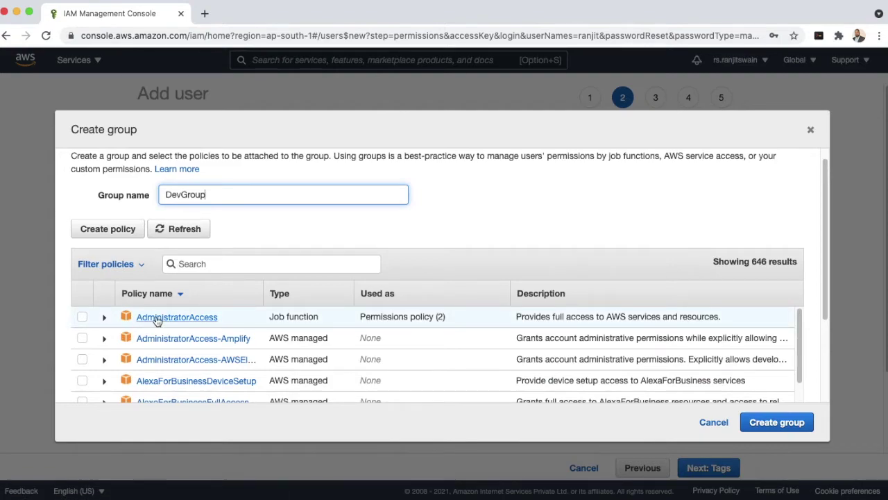
click(255, 265)
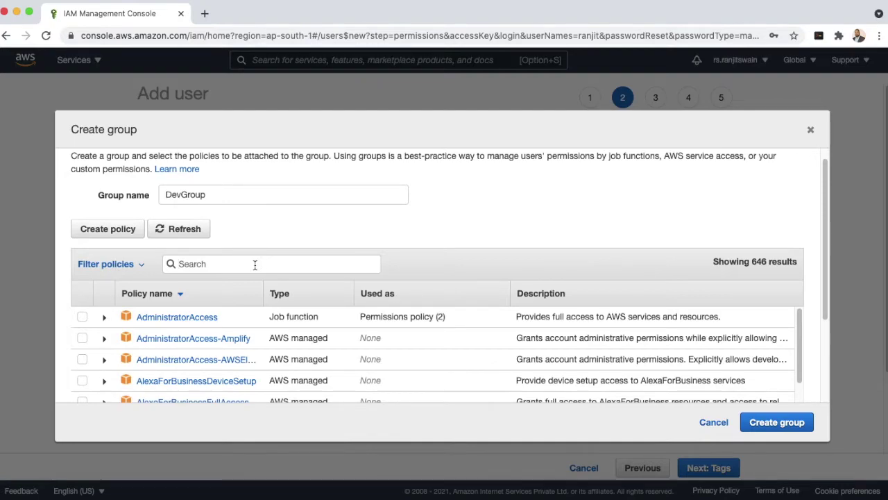
Filter policies by ec2, sort by policy name, and tick AmazonEC2FullAccess
text(ec2)
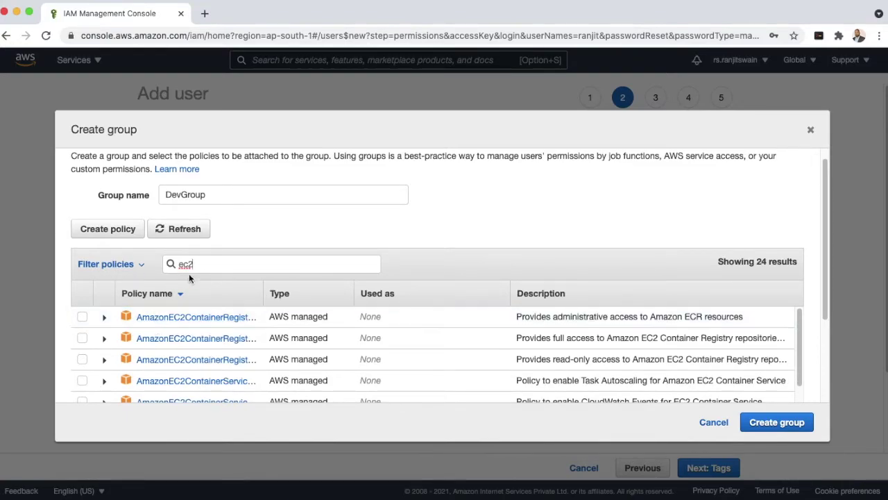
scroll(297, 343, down, 1)
scroll(294, 341, up, 1)
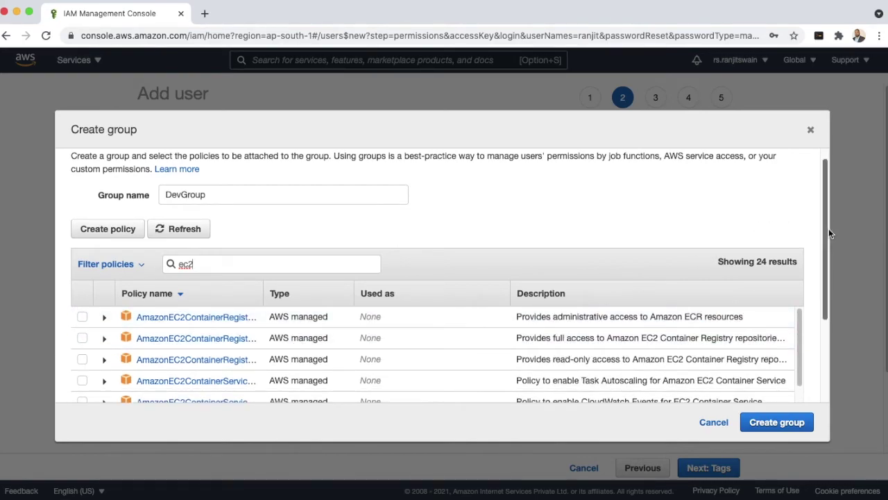
mouse_move(827, 230)
mouse_down()
mouse_move(845, 350)
mouse_move(830, 242)
mouse_up()
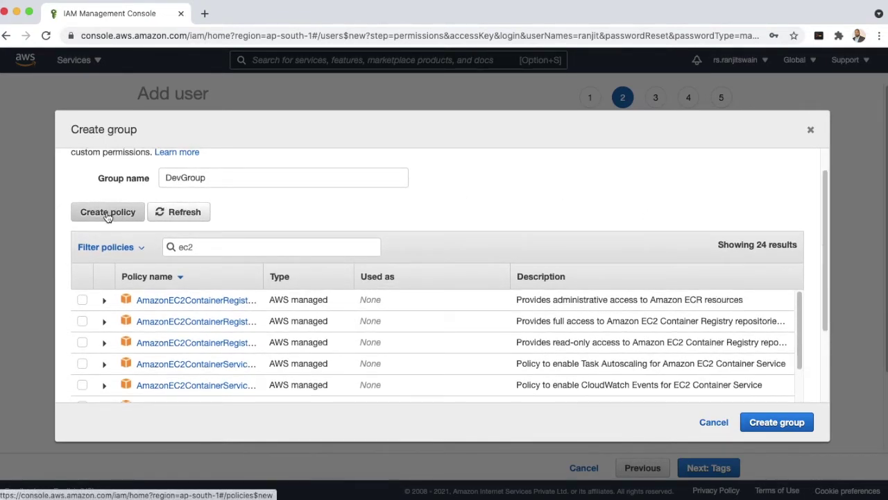
drag(826, 234, 823, 221)
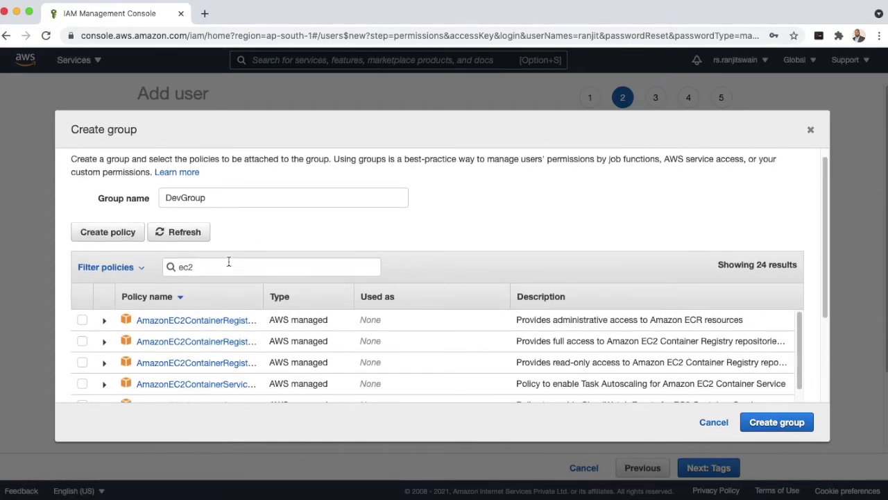
scroll(236, 262, down, 3)
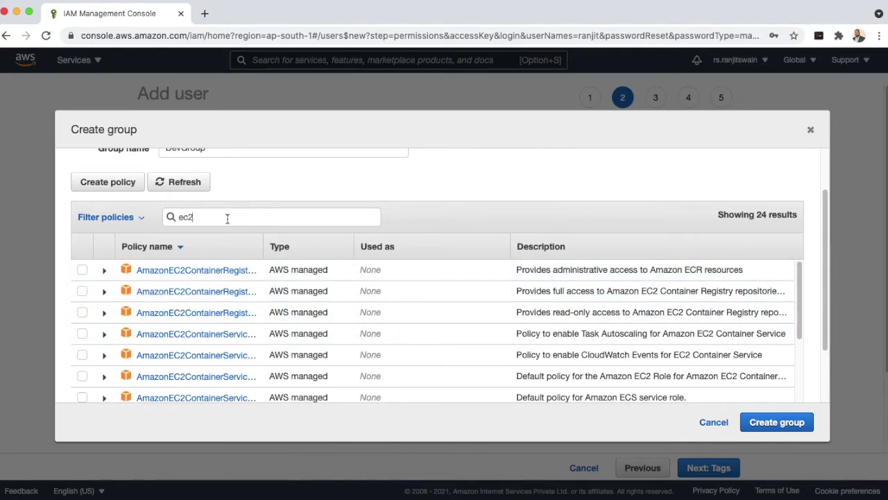
scroll(229, 217, down, 2)
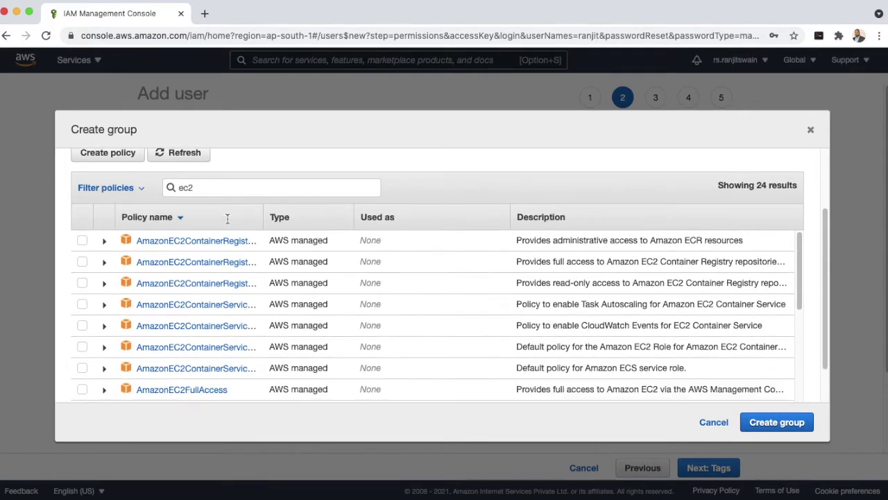
click(264, 227)
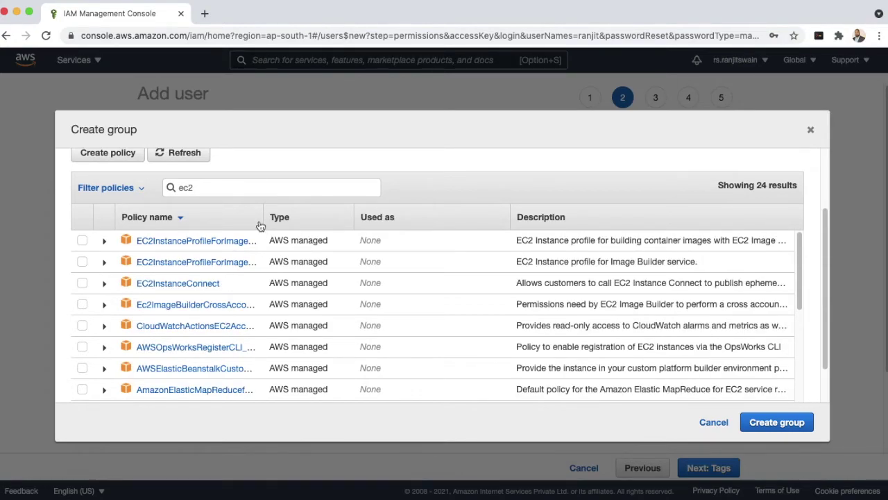
click(260, 226)
scroll(202, 339, down, 1)
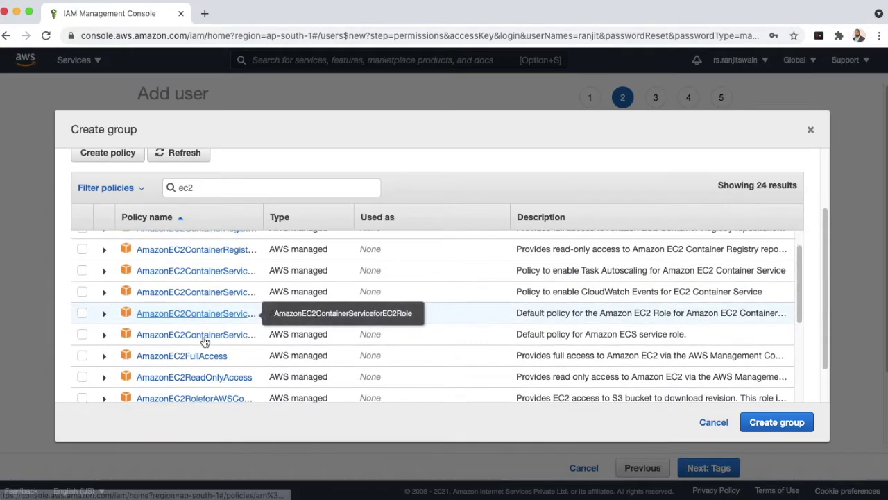
click(82, 356)
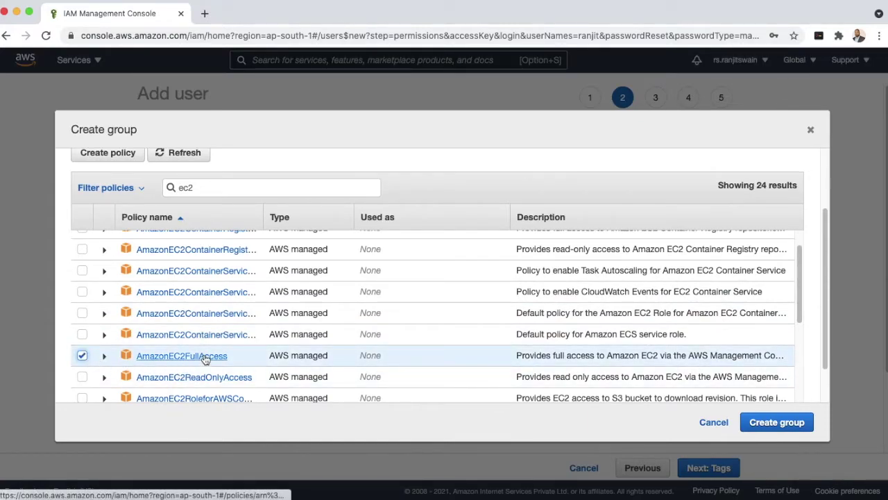
drag(198, 187, 170, 187)
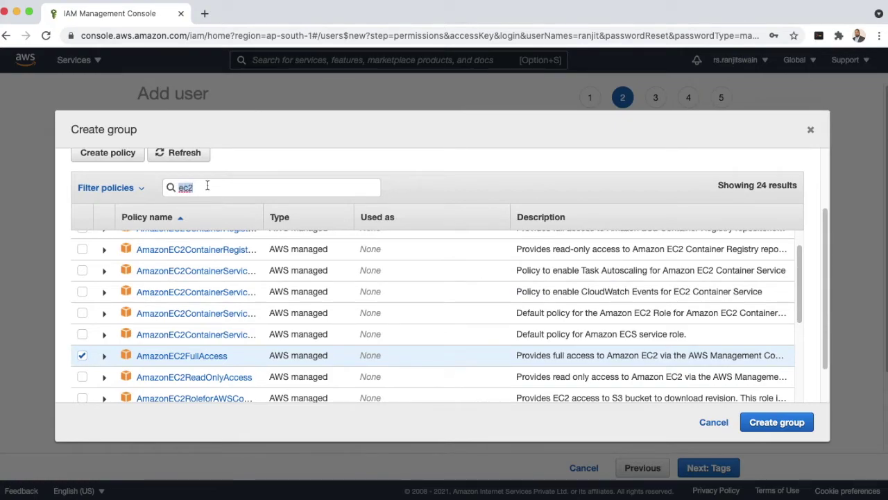
Add AmazonDynamoDBFullAccess and AmazonS3FullAccess to DevGroup and create the group
text(dyna)
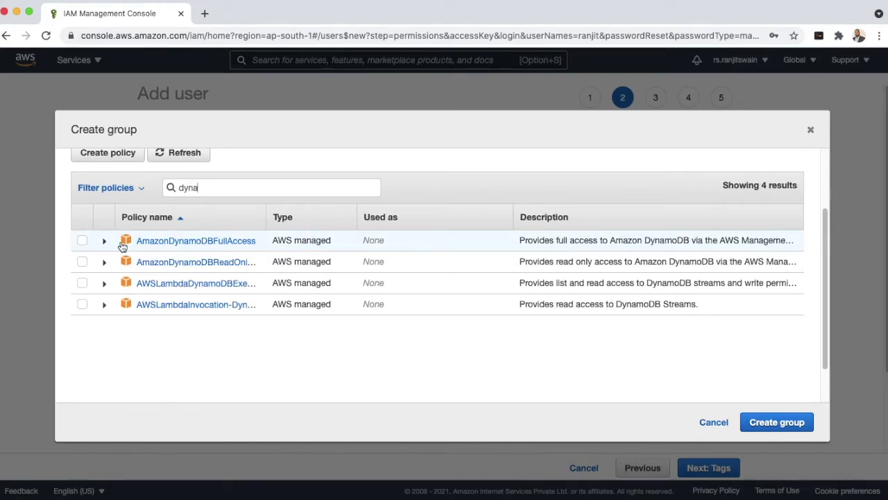
click(82, 242)
drag(218, 189, 178, 186)
text(s3)
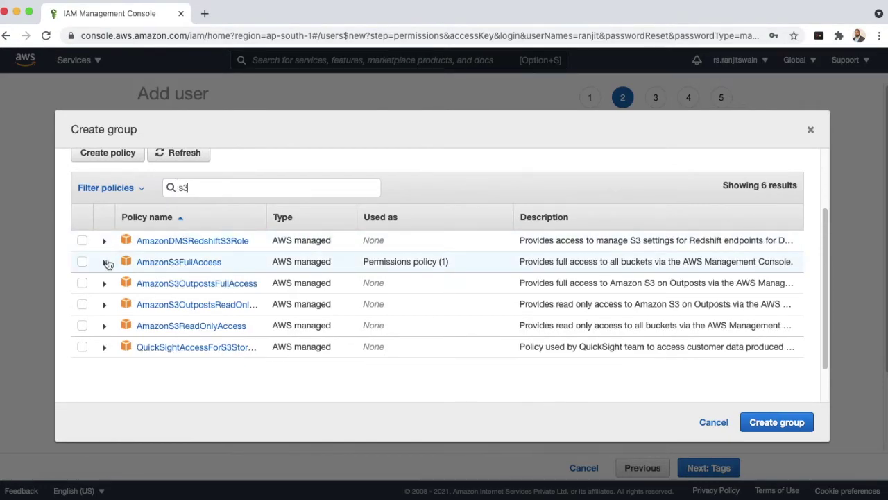
click(82, 262)
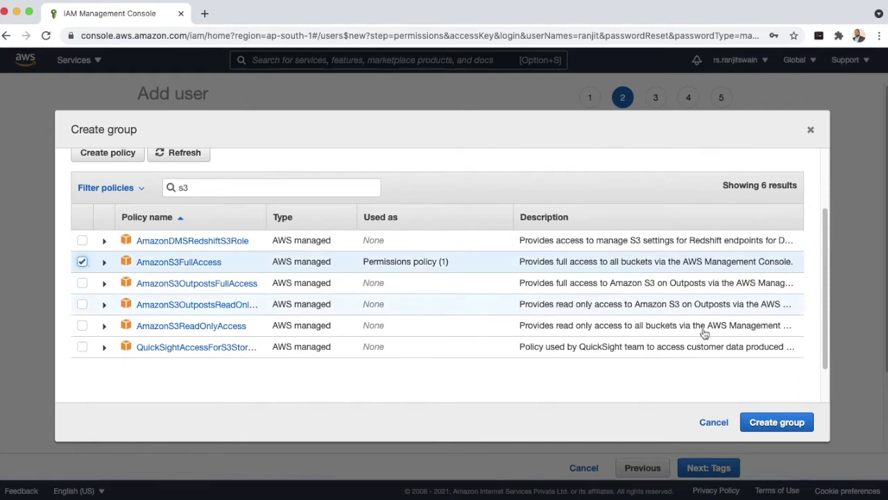
click(774, 423)
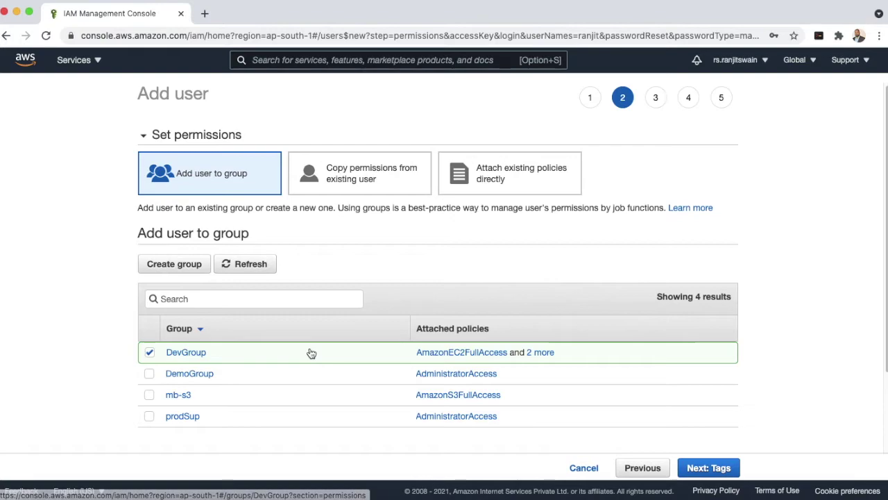
Add a tag with key Name and value Developer, then move to the Review step
click(715, 469)
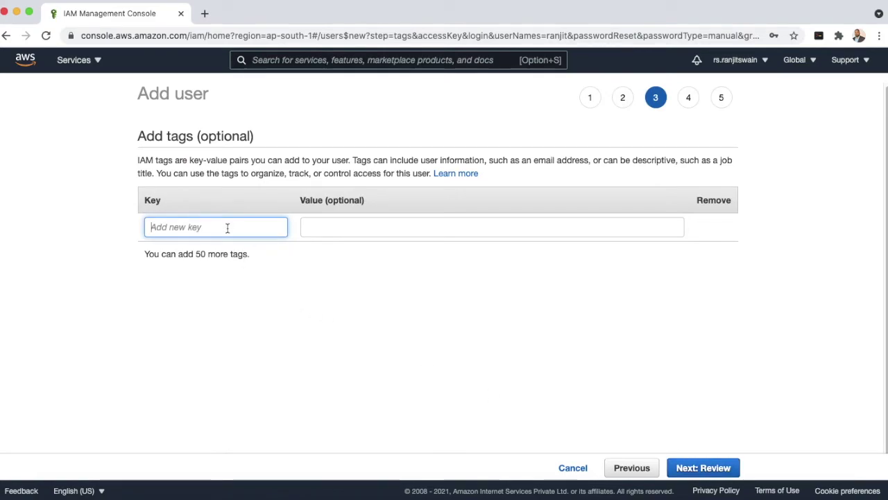
click(227, 227)
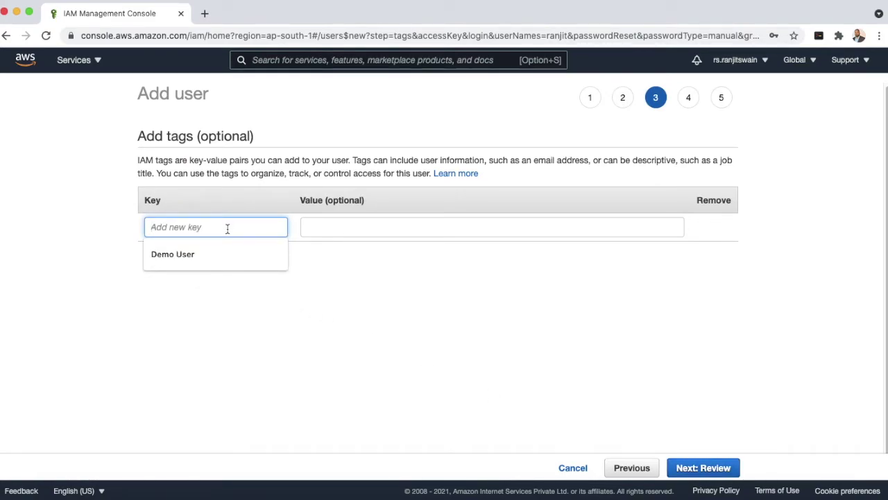
text(Dev)
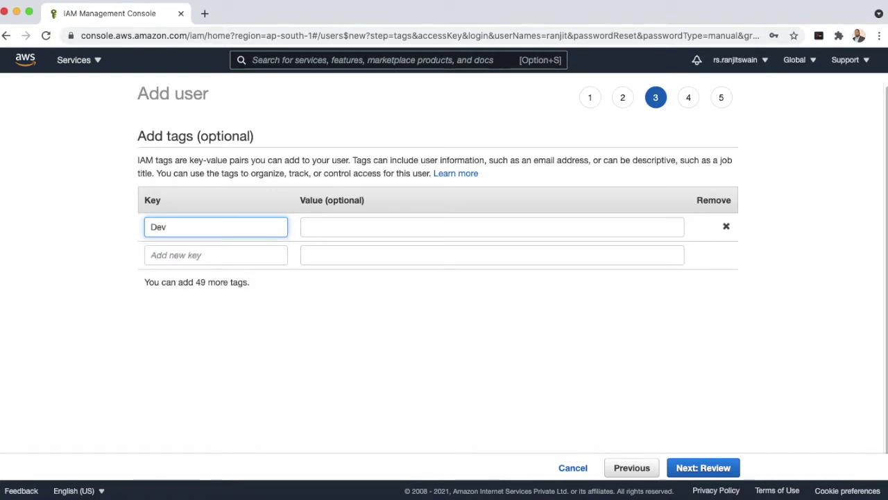
key(BackSpace)
key(BackSpace)
key(BackSpace)
text(Name)
key(Tab)
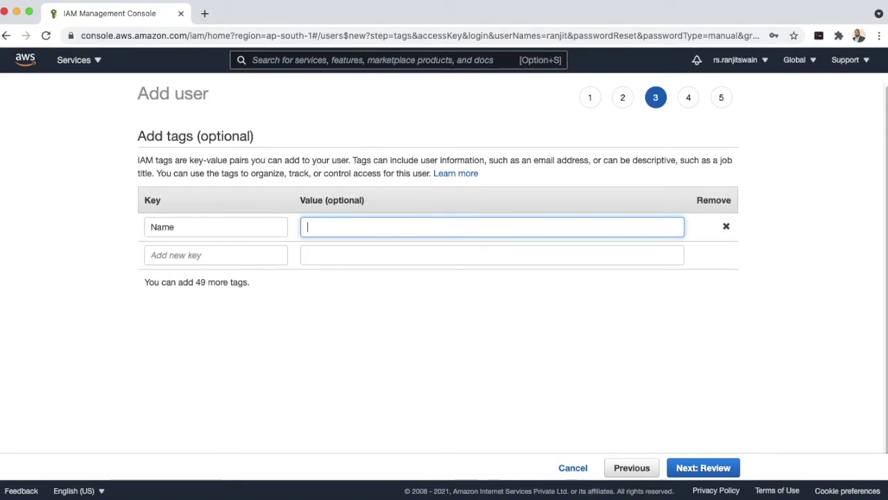
text(Developer)
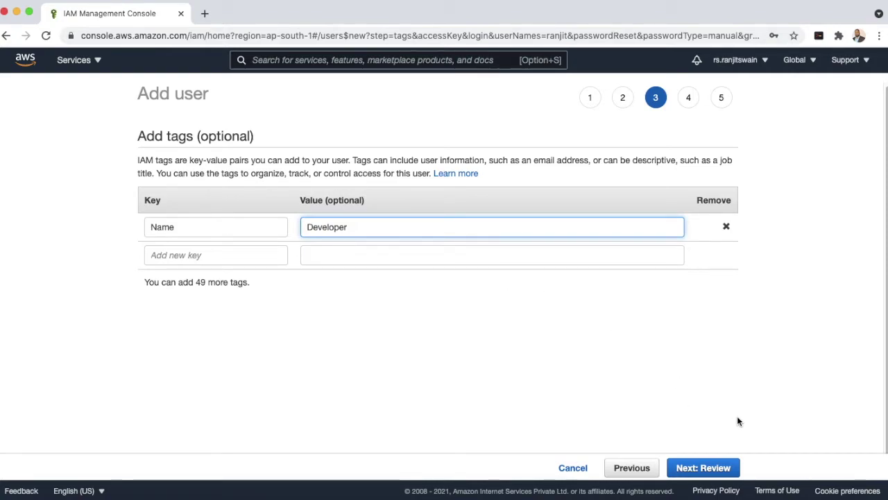
click(704, 468)
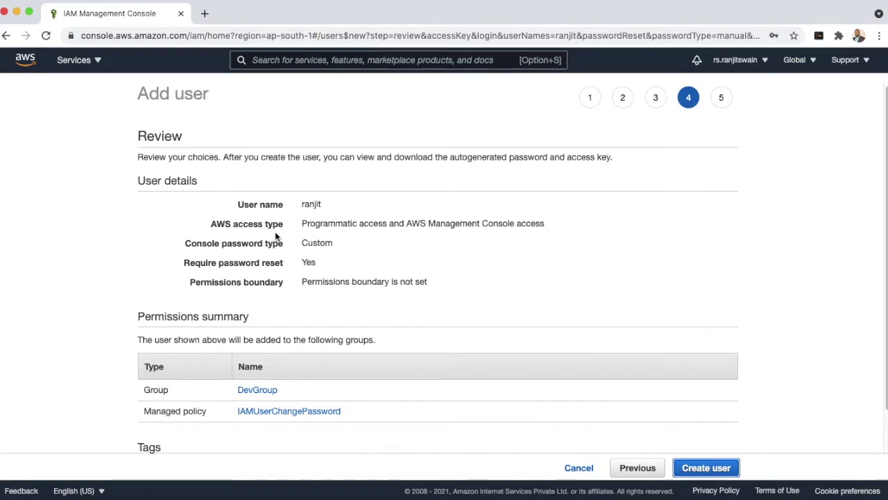
Review the user's access settings, DevGroup membership and Name tag, then create the user
drag(302, 223, 392, 224)
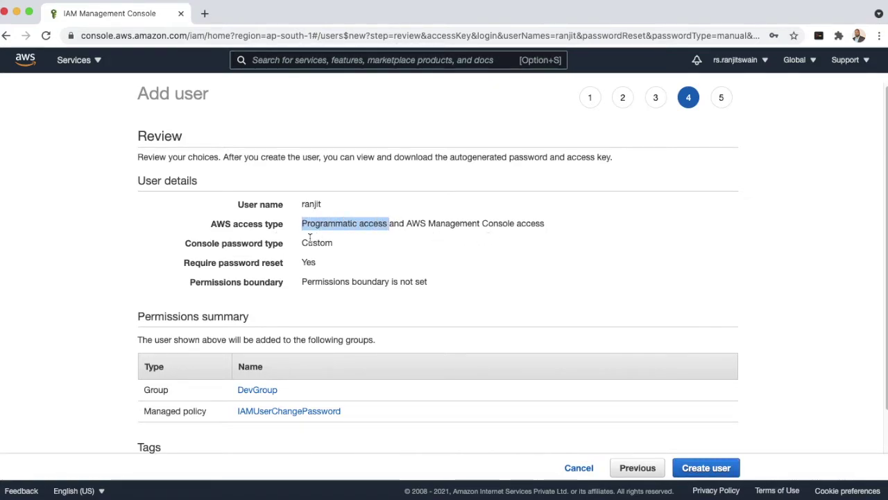
scroll(309, 236, down, 1)
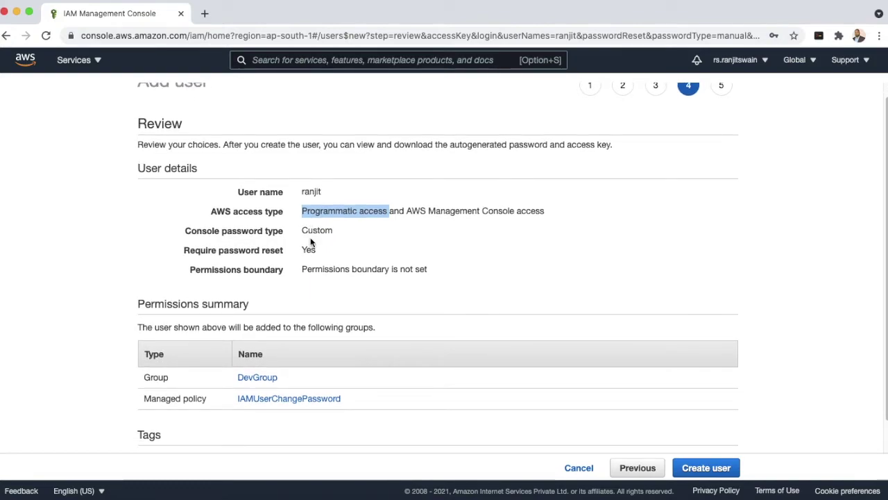
scroll(308, 258, down, 1)
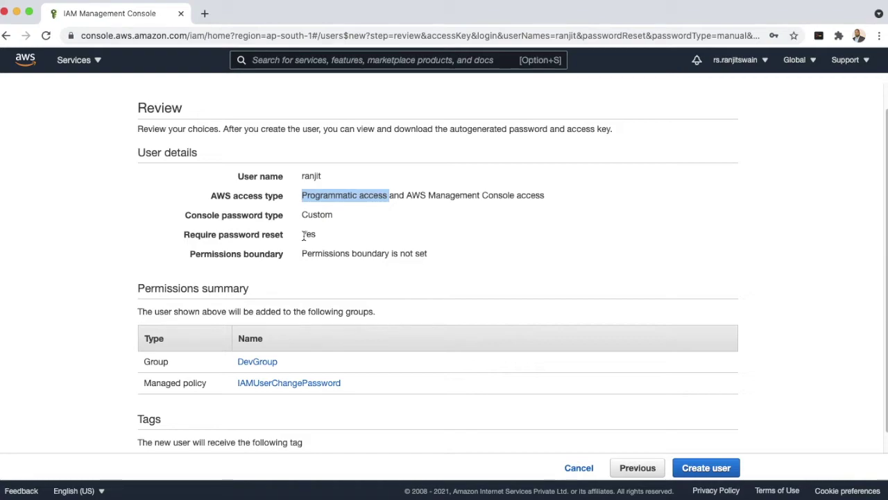
scroll(341, 257, down, 3)
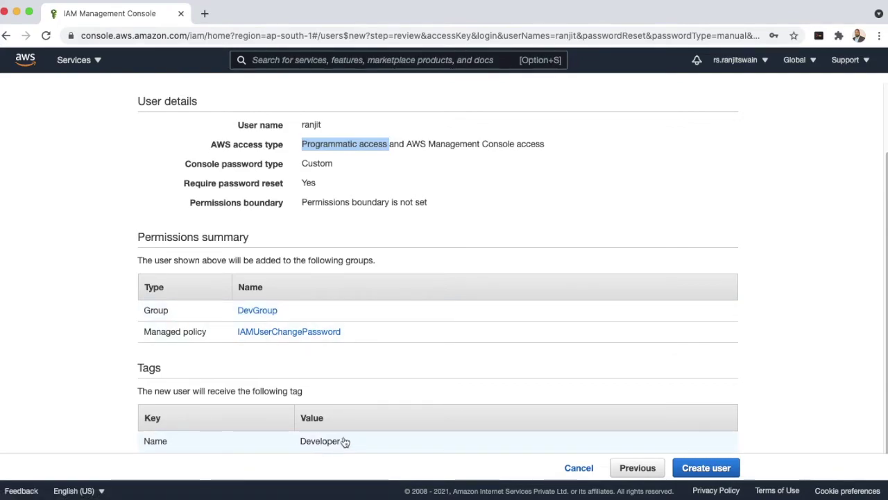
click(712, 471)
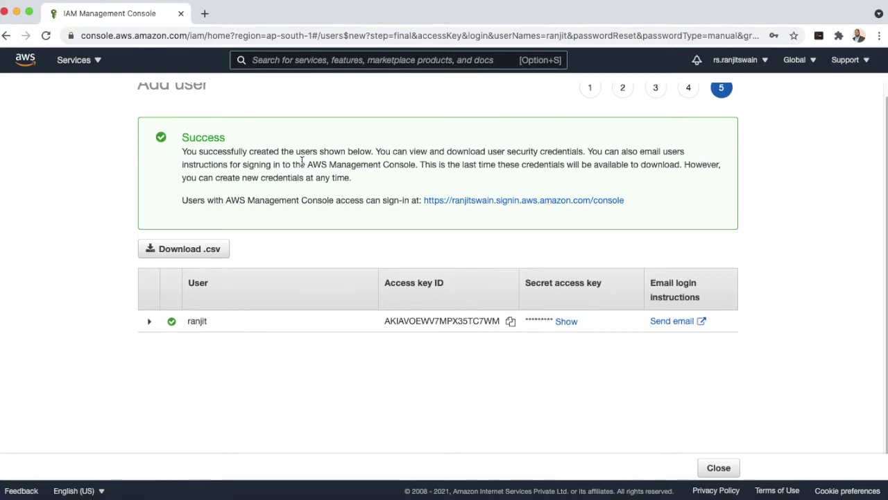
scroll(302, 161, up, 1)
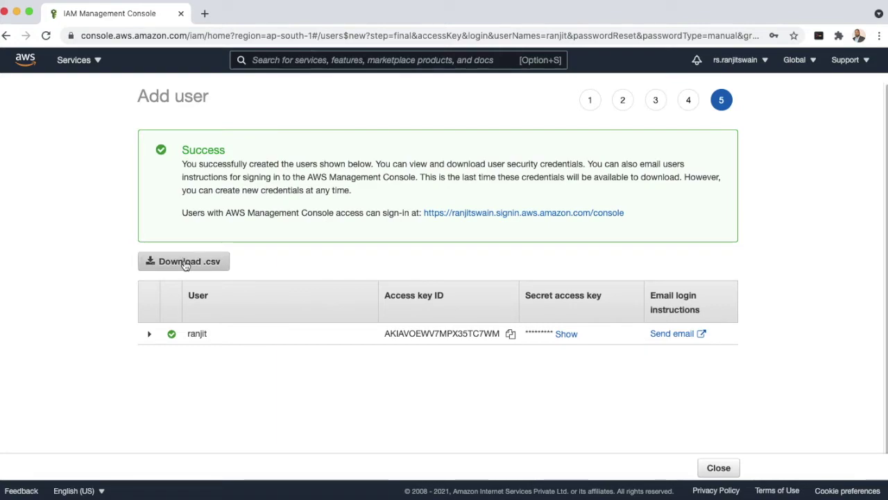
Download the credentials .csv and show it in Finder
click(185, 265)
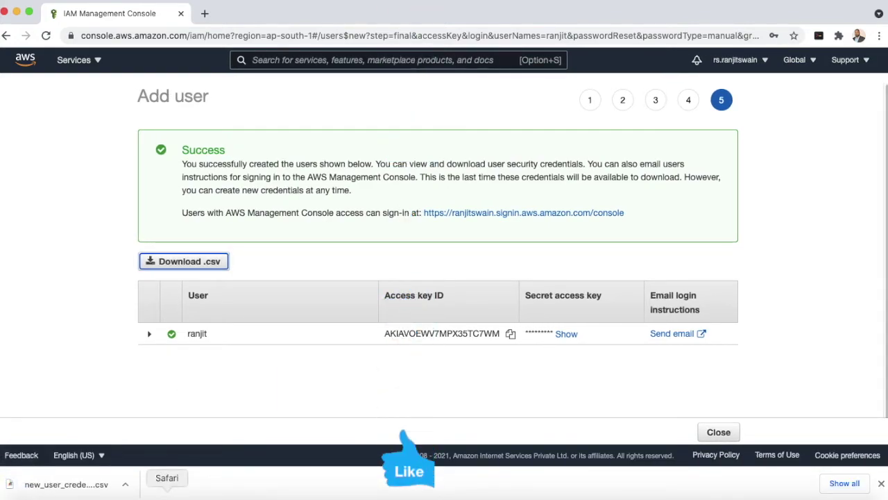
click(127, 486)
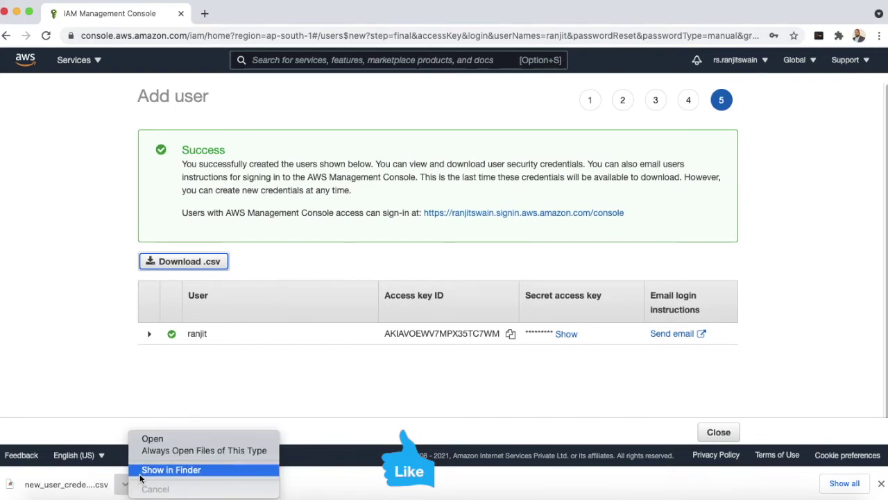
click(139, 470)
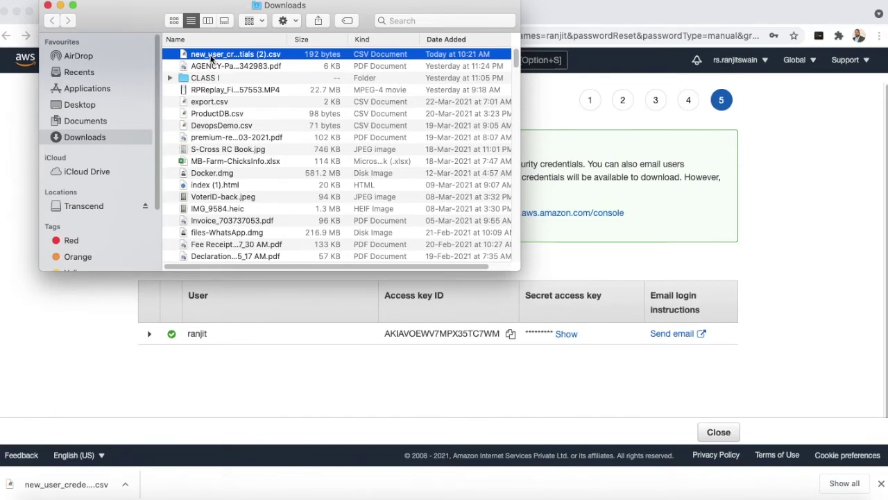
Open the credentials CSV in Numbers, inspect the password, access key and secret key cells, then minimize it
double_click(211, 57)
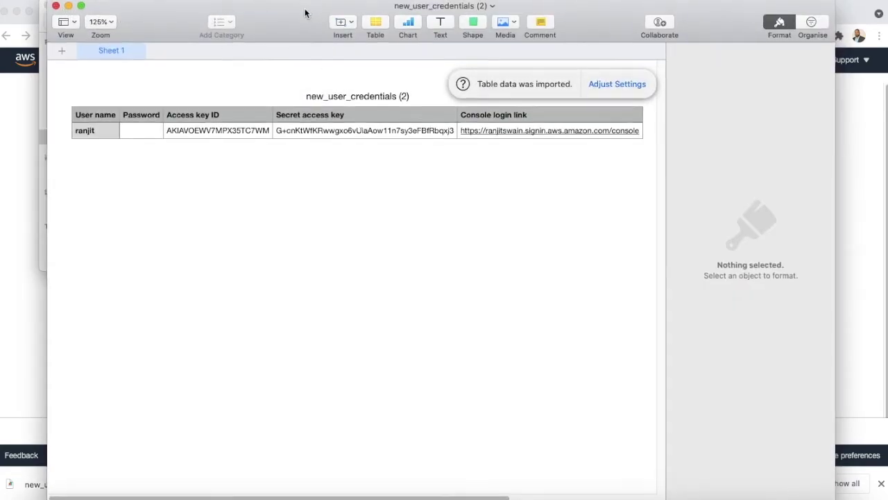
drag(311, 12, 295, 21)
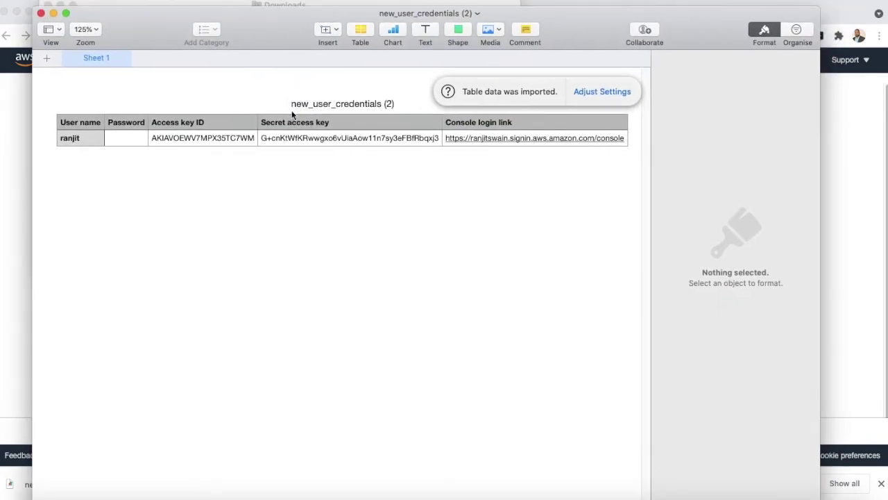
click(147, 125)
click(147, 141)
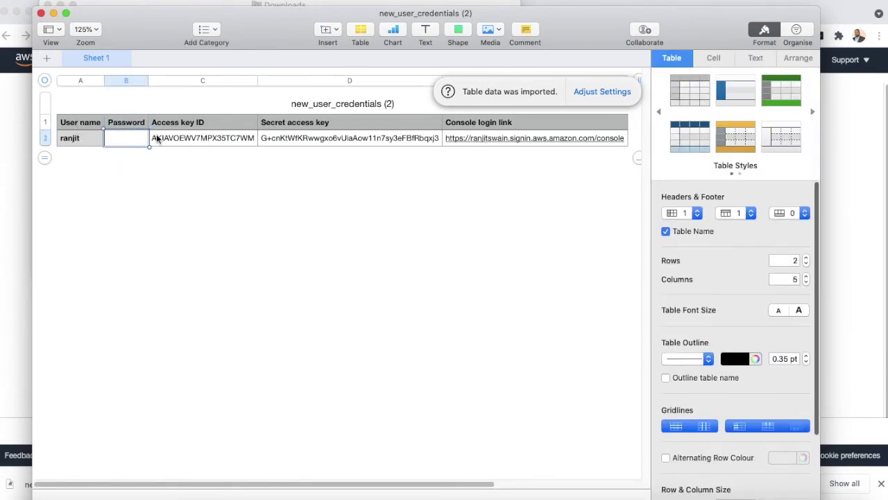
click(170, 139)
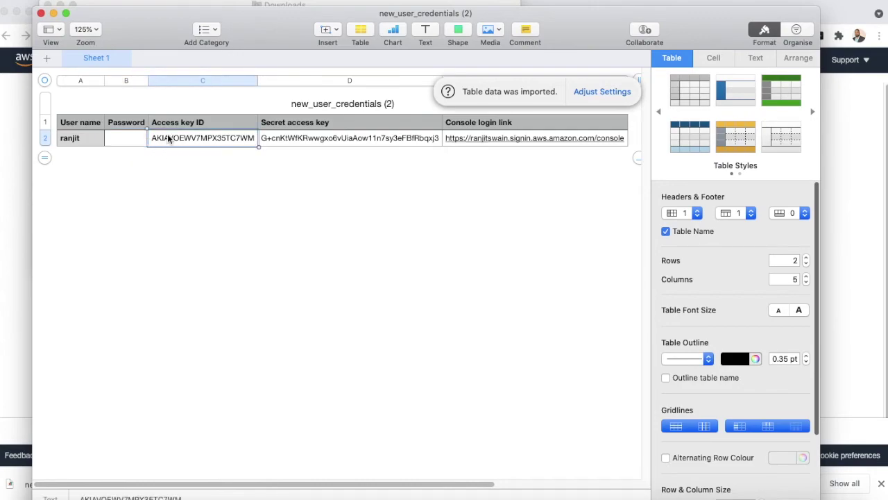
click(321, 138)
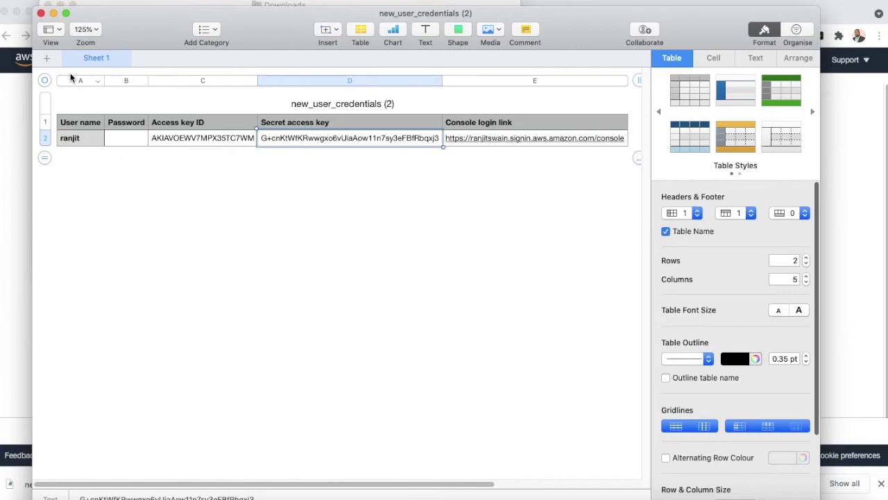
click(54, 13)
Close the Downloads window, select the console sign-in link, and sign out of the root account
click(60, 6)
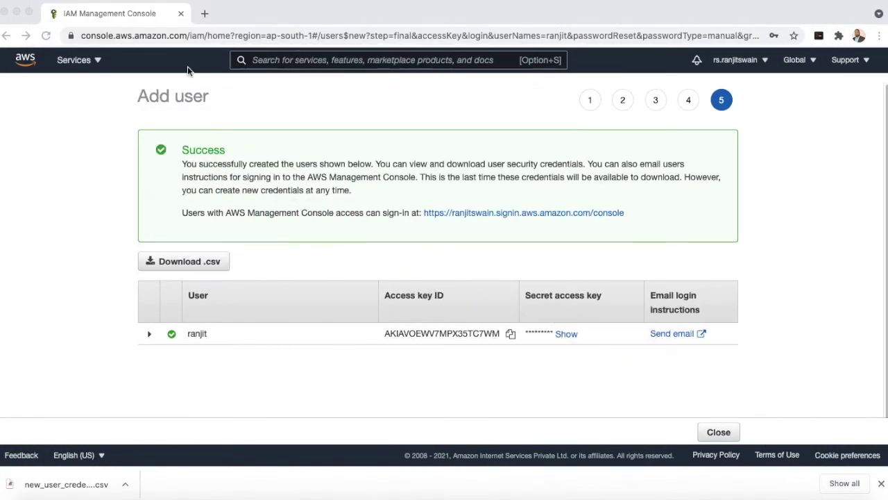
click(624, 211)
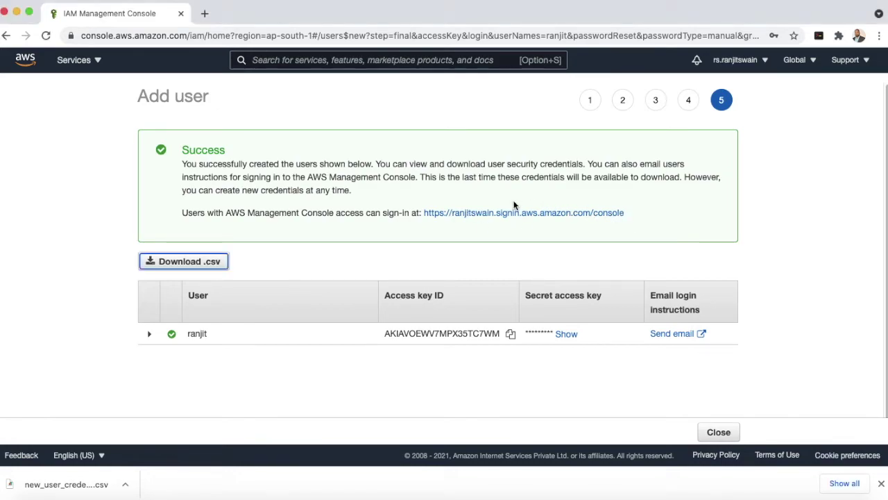
click(424, 217)
drag(629, 214, 424, 213)
key(super+c)
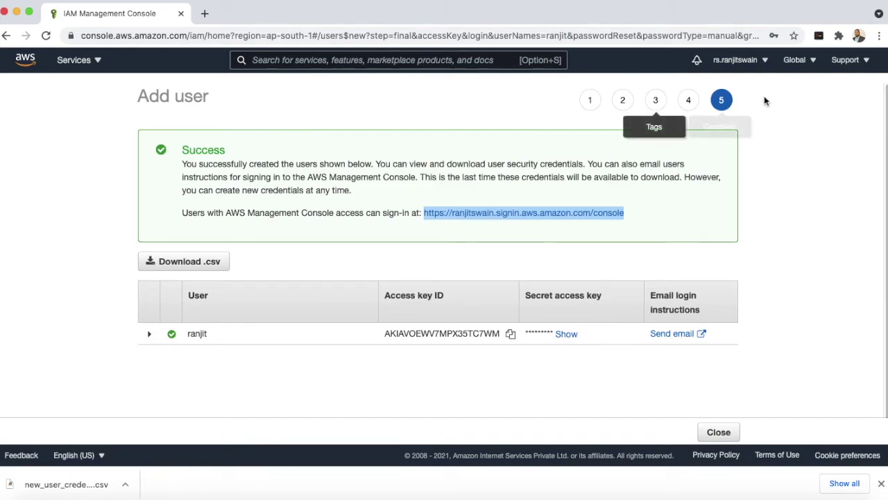
click(766, 64)
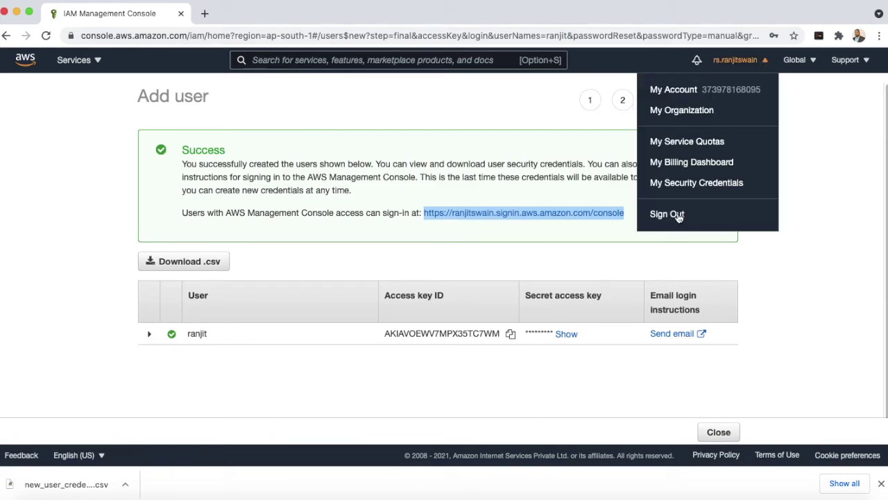
click(669, 214)
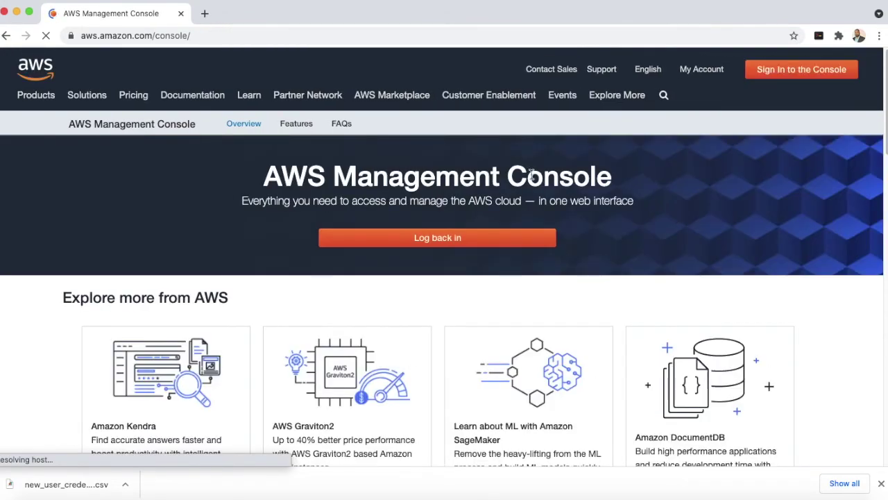
Paste the account's console sign-in URL into the address bar and load it
click(273, 35)
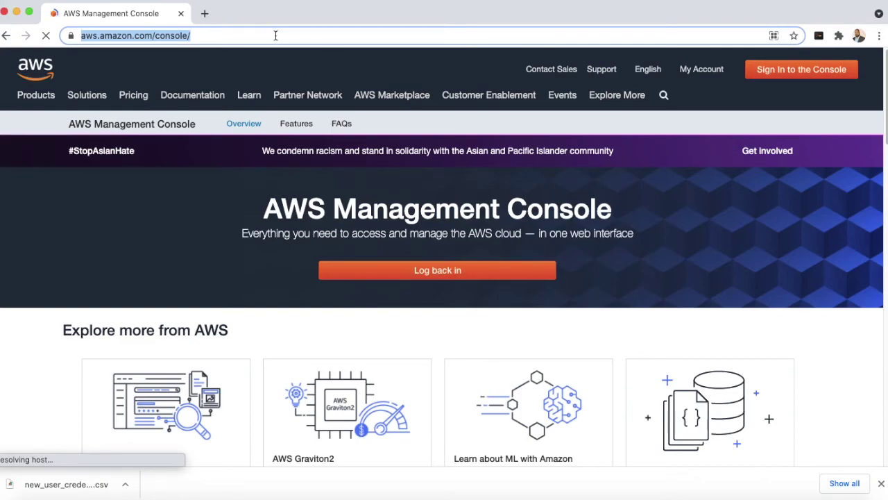
key(super+v)
key(Return)
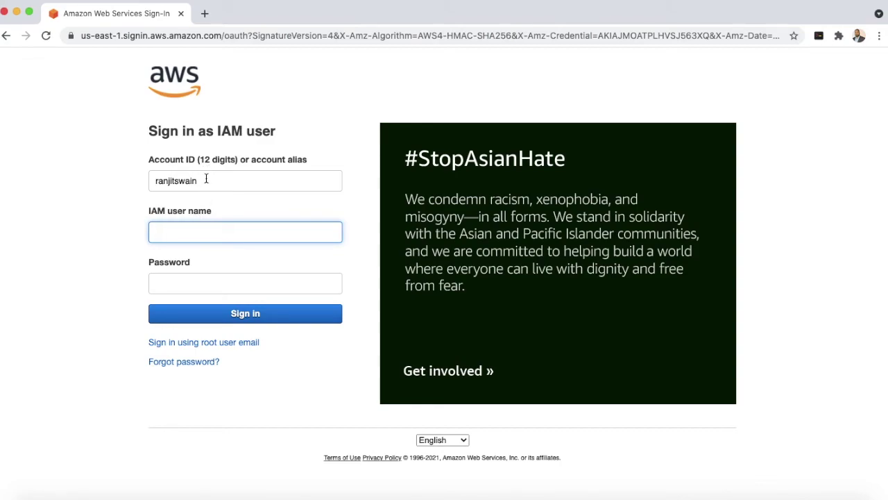
Sign in with the new IAM user's name and initial password, correcting a mistyped character
click(194, 234)
text(ranjit)
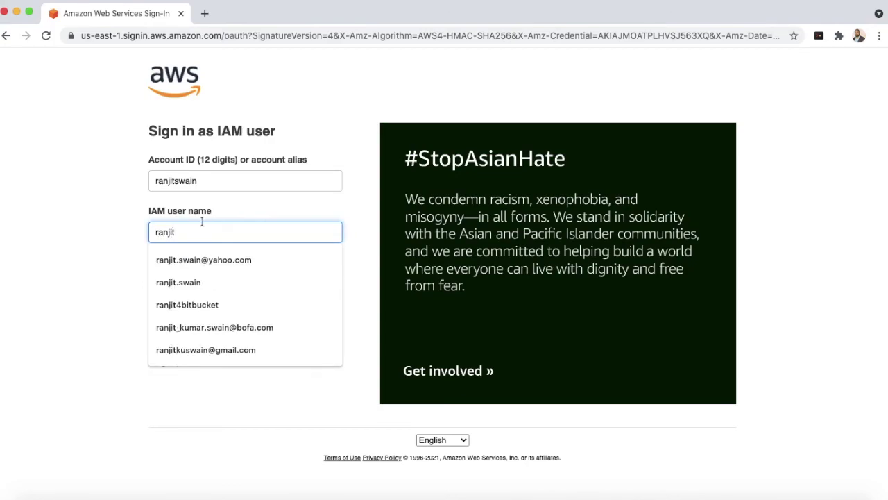
click(101, 247)
click(189, 283)
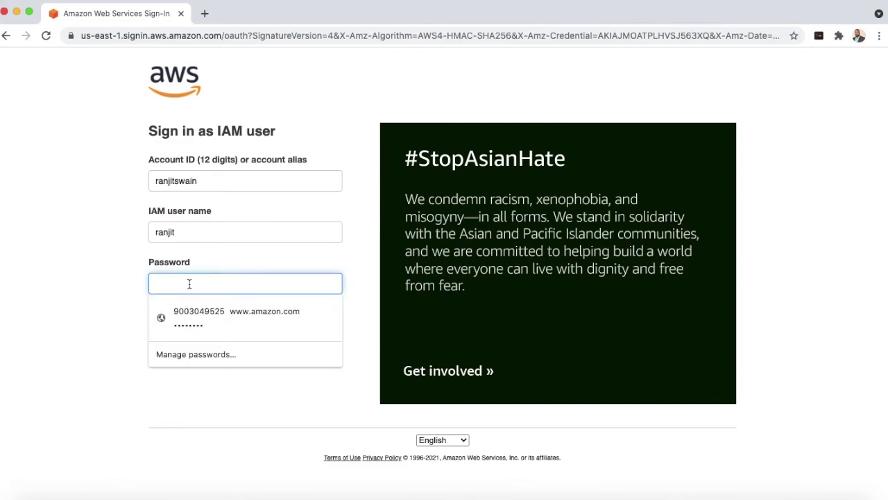
text(******)
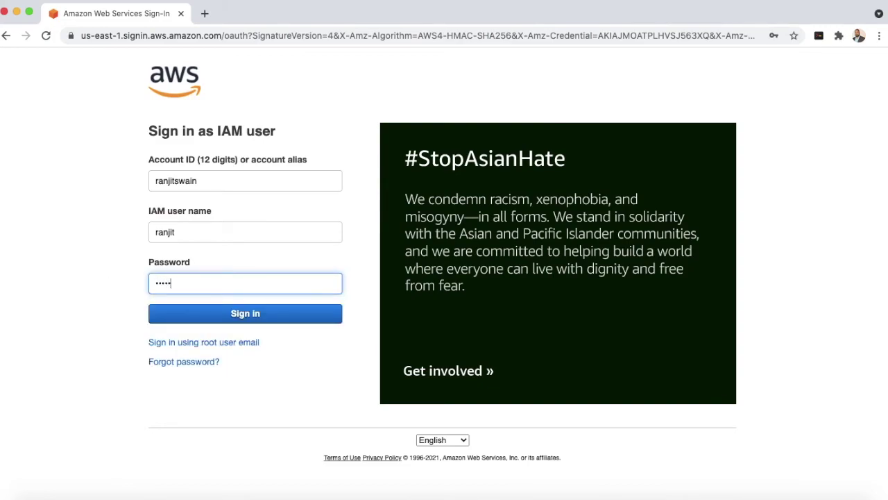
text(****)
key(BackSpace)
key(BackSpace)
text(*)
click(244, 314)
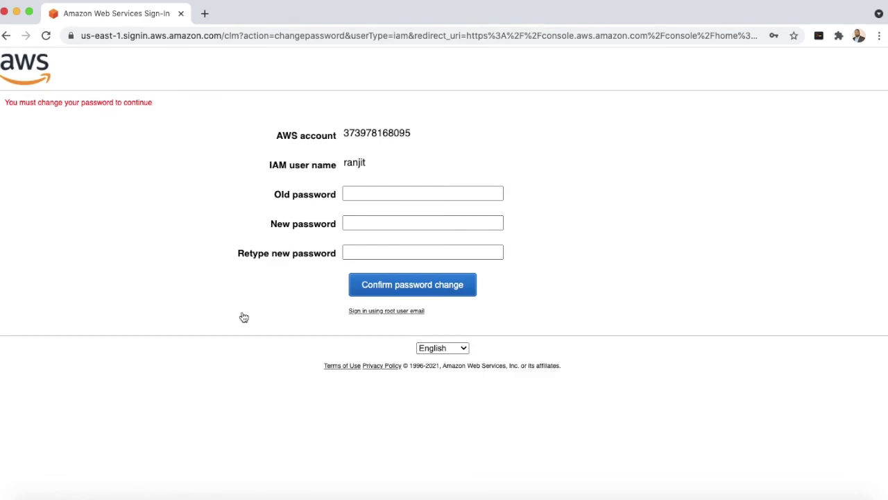
Enter the old password, then type and retype a new password, and confirm the change
click(359, 191)
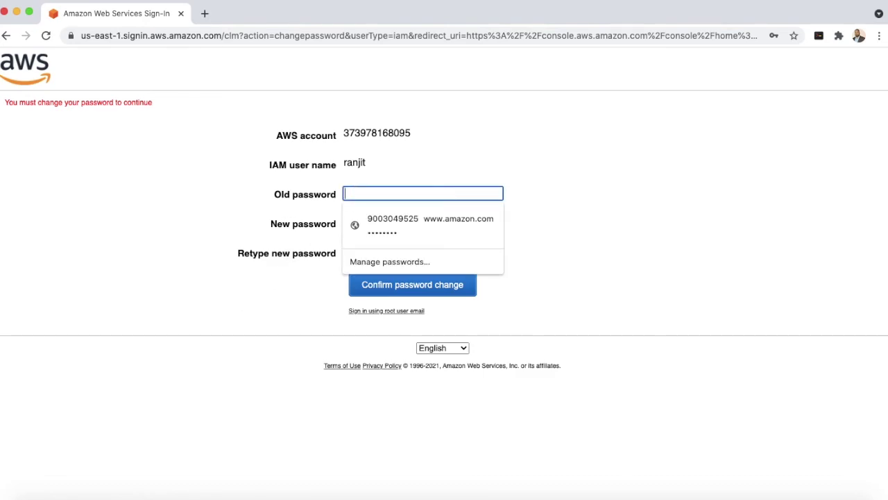
text(••••••••••)
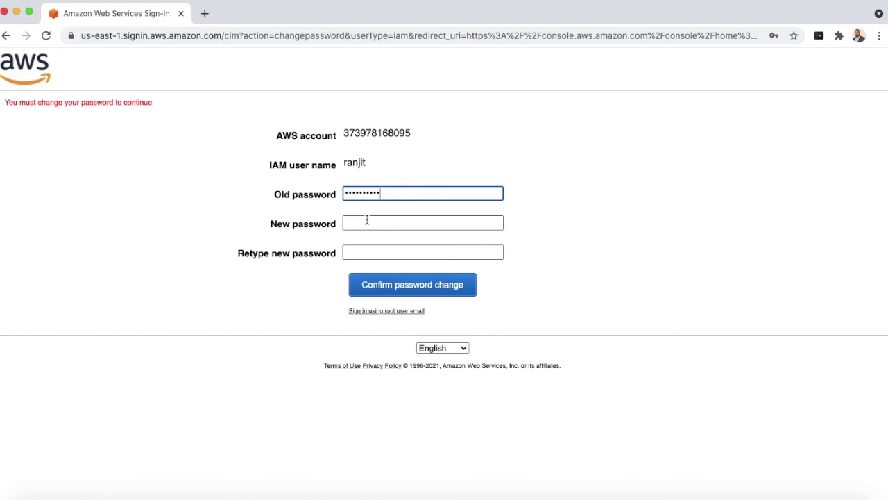
click(368, 220)
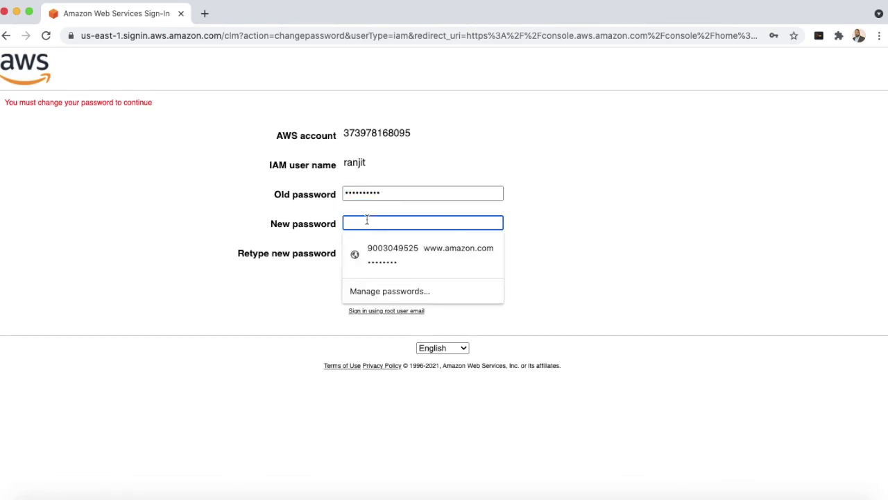
text(•••)
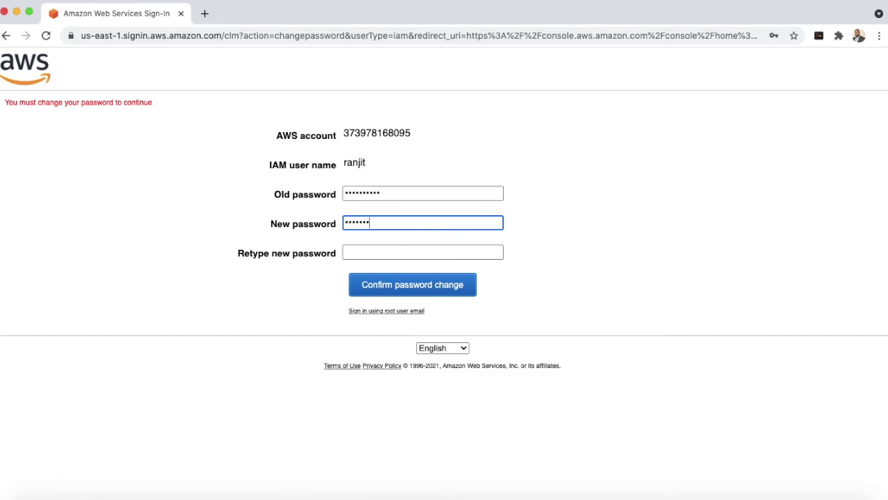
click(379, 252)
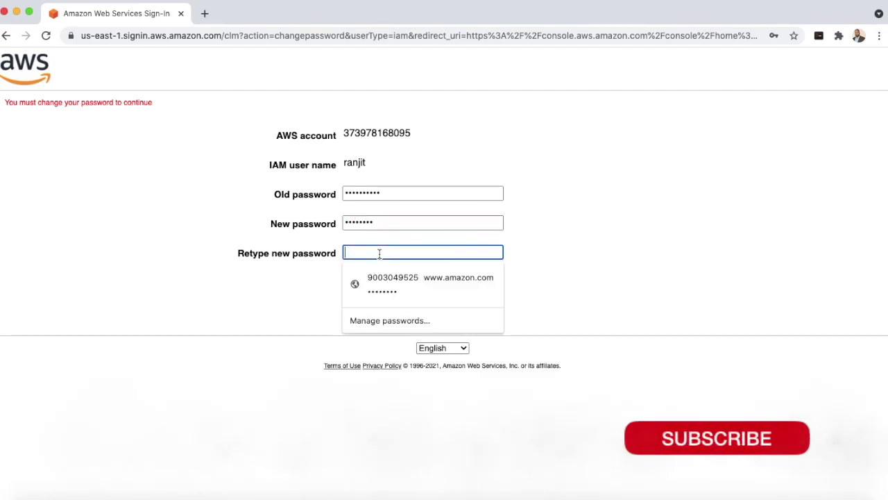
click(377, 215)
drag(365, 215, 327, 213)
text(•••)
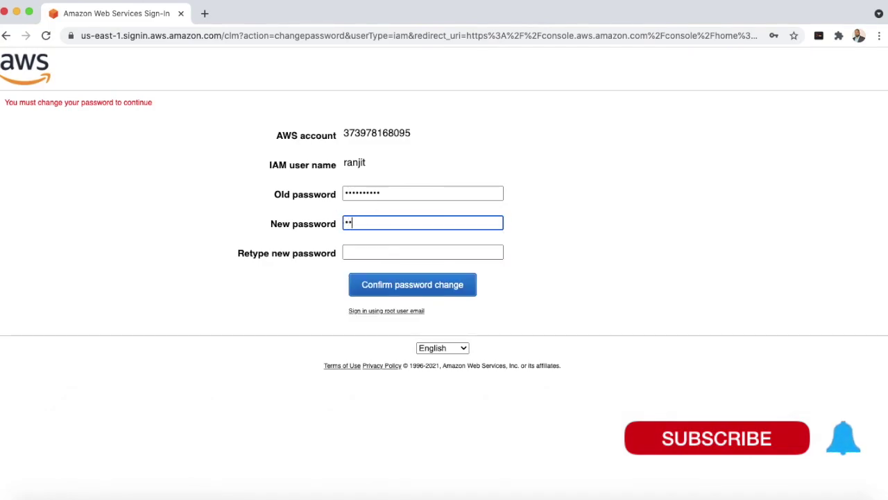
text(••••)
click(358, 252)
text(•••••)
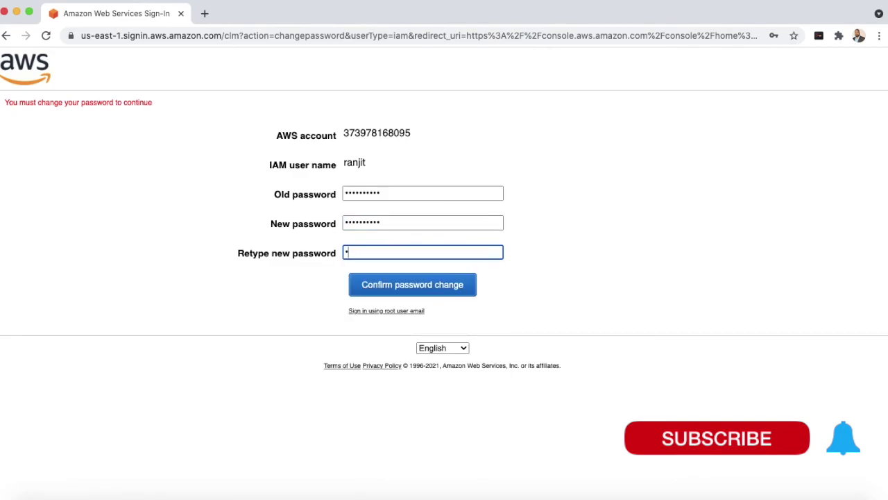
text(•••••)
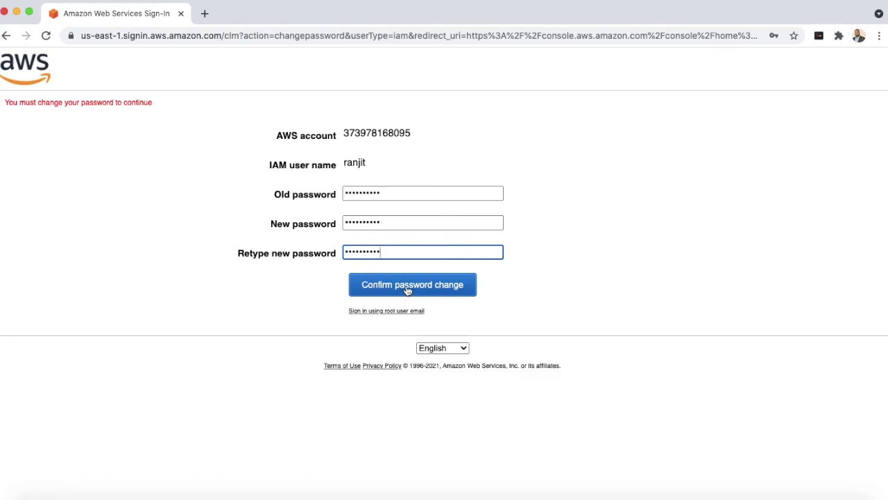
click(409, 290)
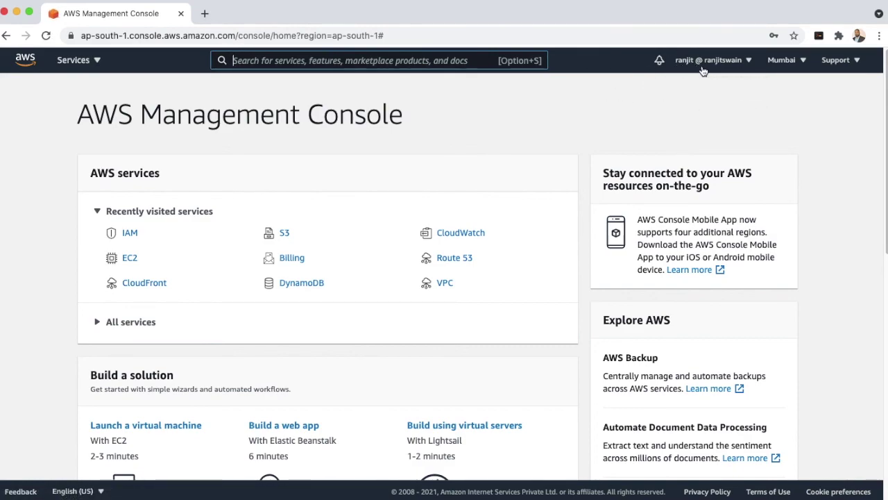
click(750, 64)
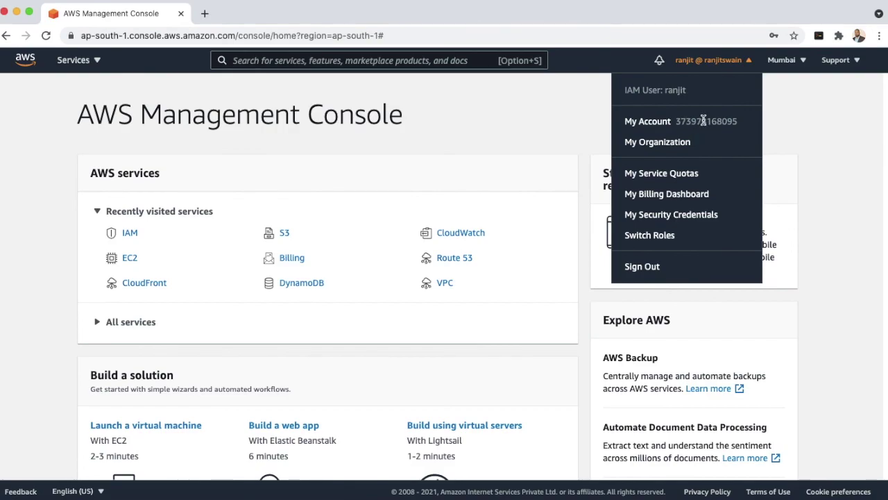
click(777, 88)
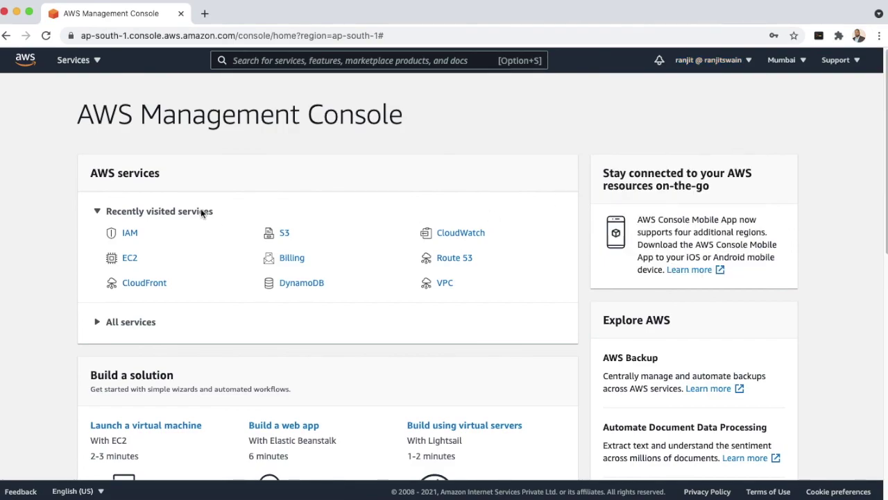
scroll(337, 268, down, 8)
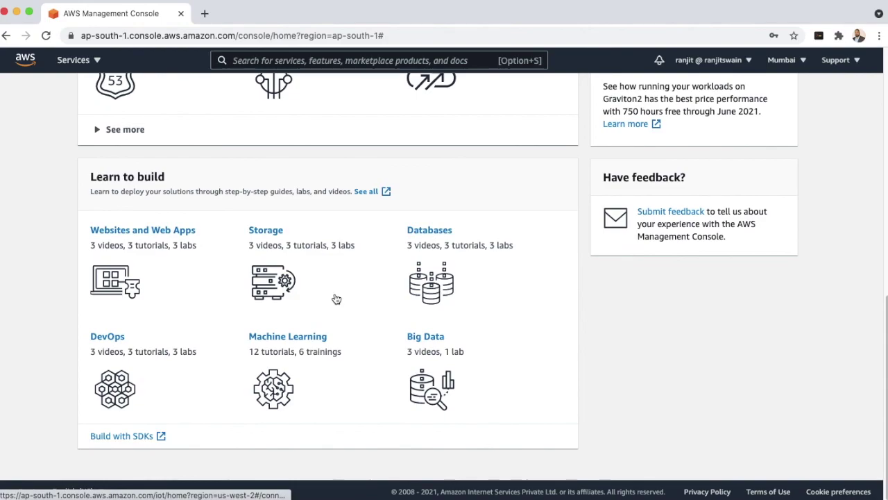
scroll(335, 298, up, 6)
scroll(335, 298, up, 4)
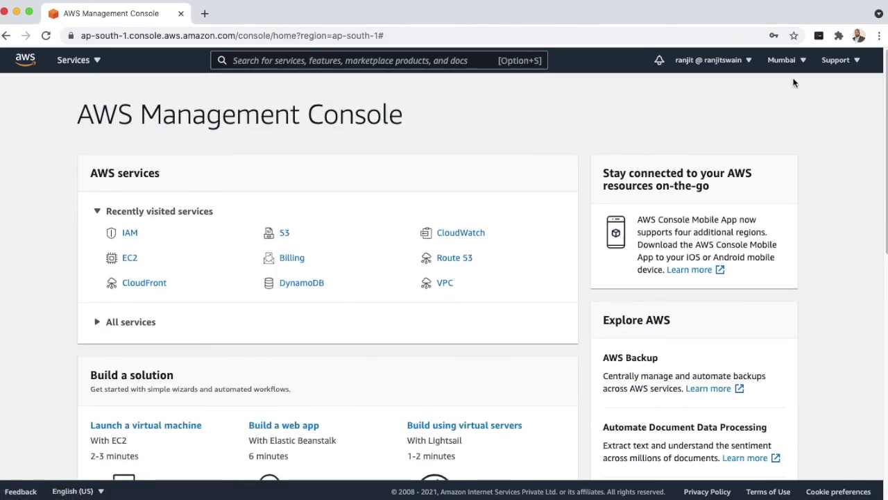